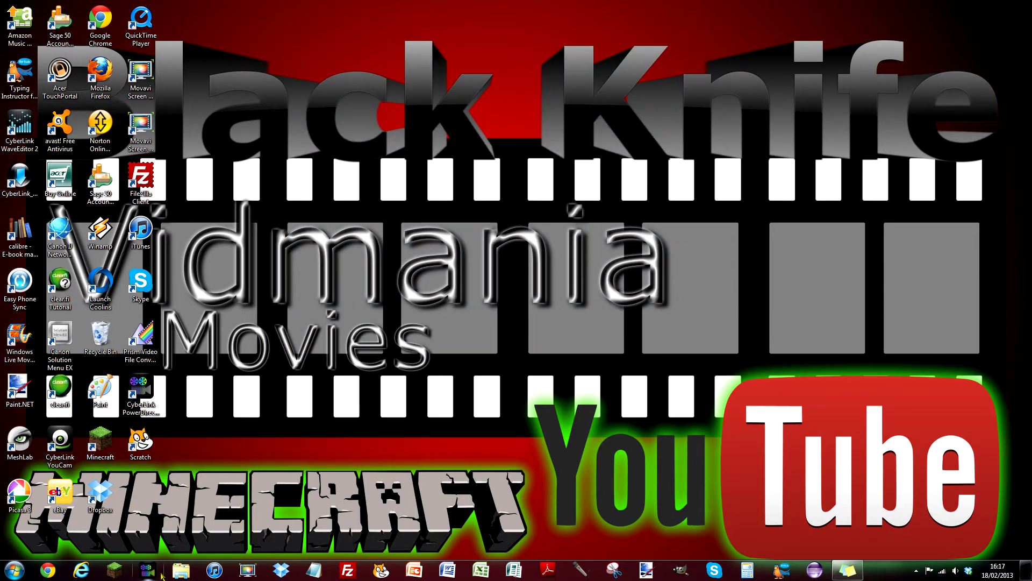
# - Launch CyberLink PowerDirector
pyautogui.click(151, 571)
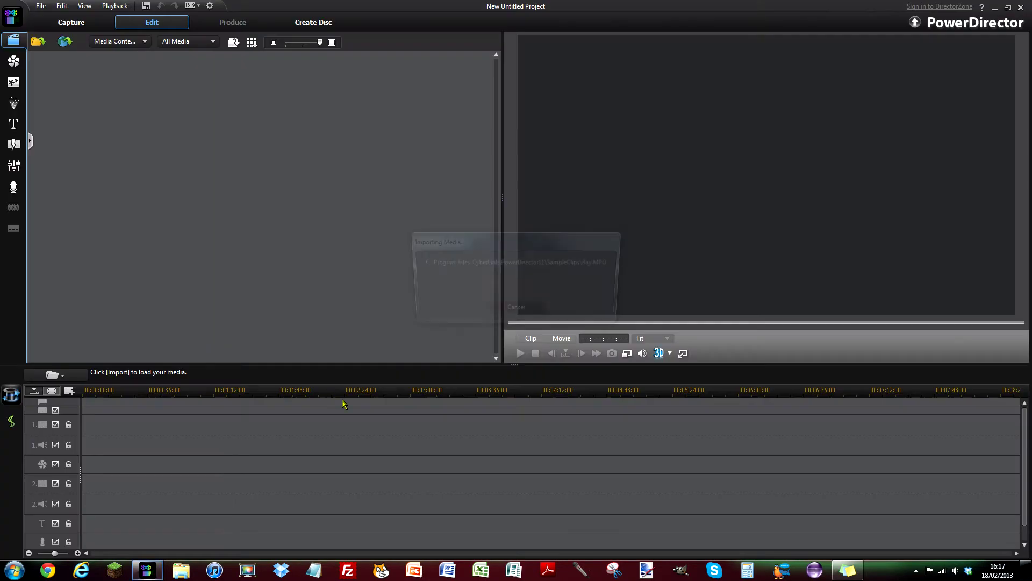
pyautogui.click(38, 43)
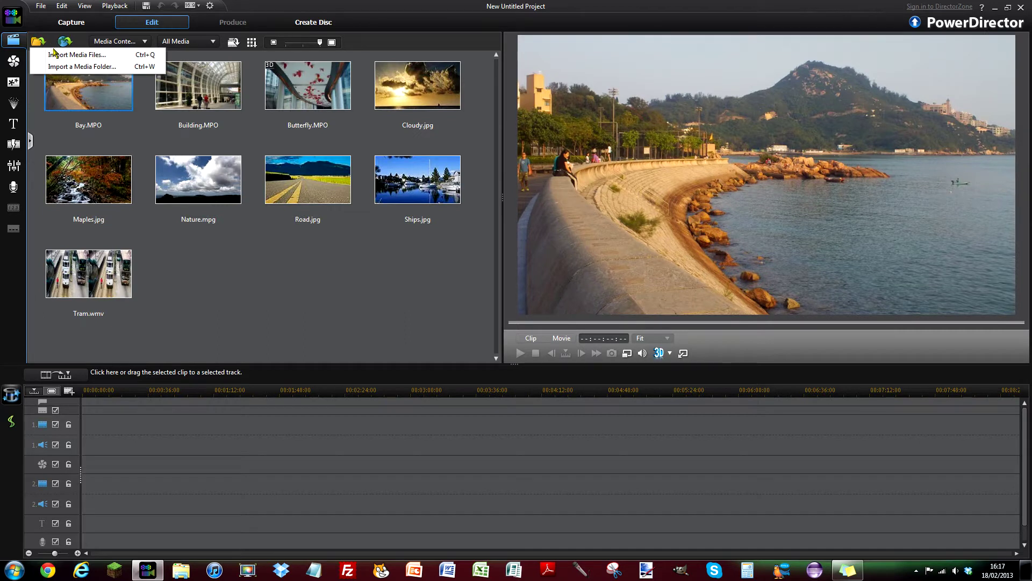
pyautogui.click(52, 56)
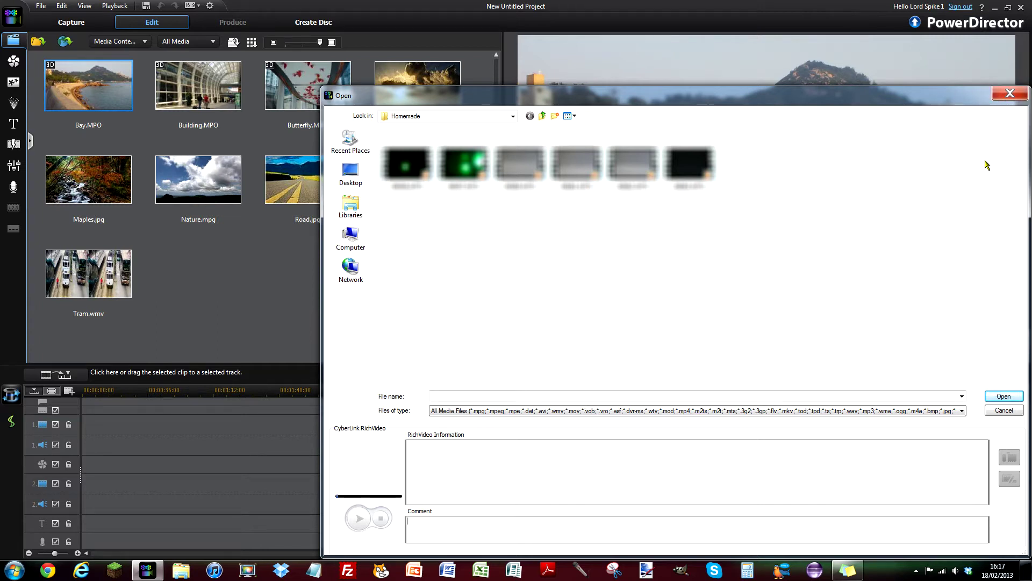
pyautogui.click(1011, 94)
pyautogui.click(995, 9)
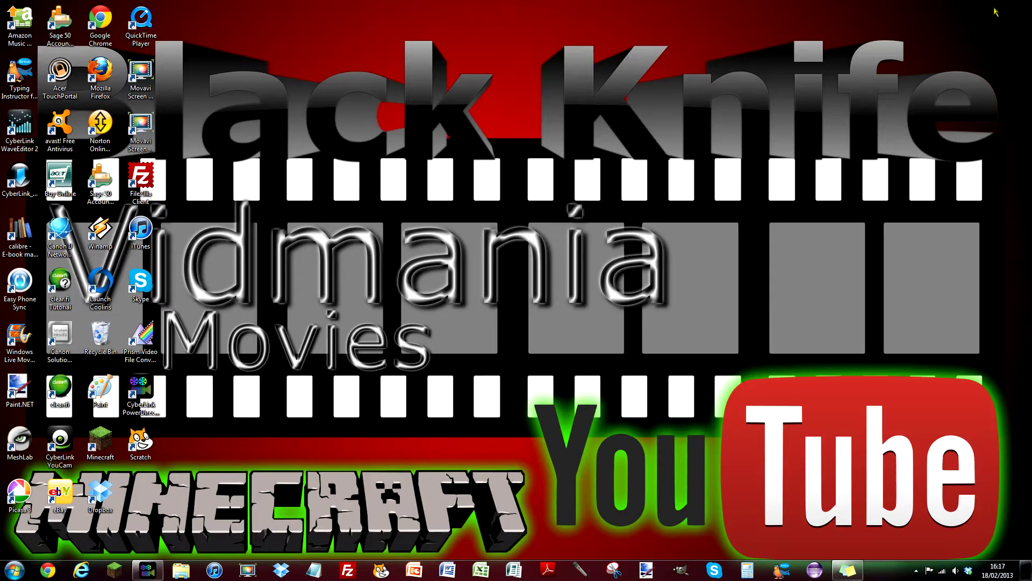
pyautogui.click(147, 573)
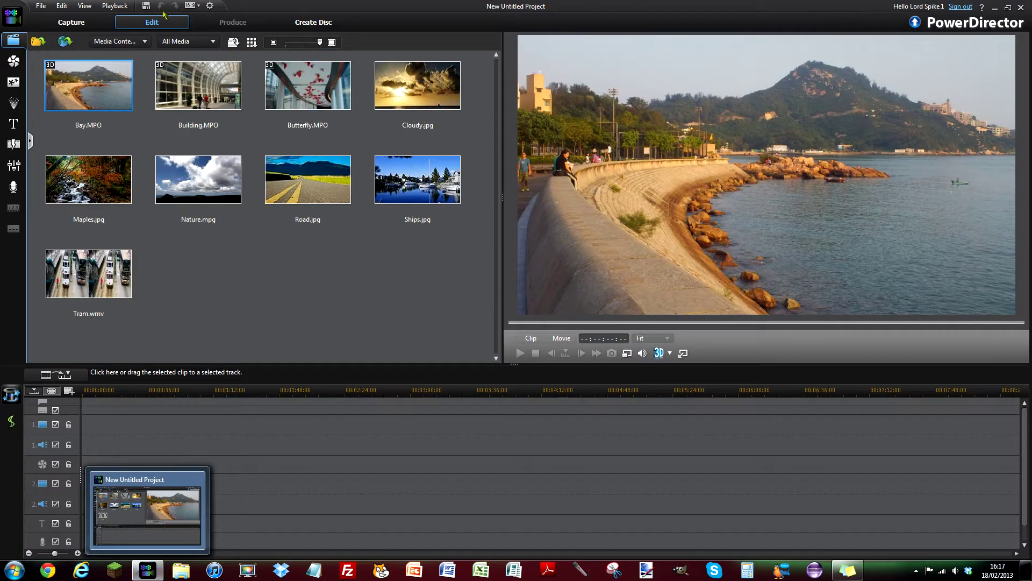
# - Import the media file Logging in.mp4 from the Adding blur folder in the Videos library
pyautogui.click(45, 43)
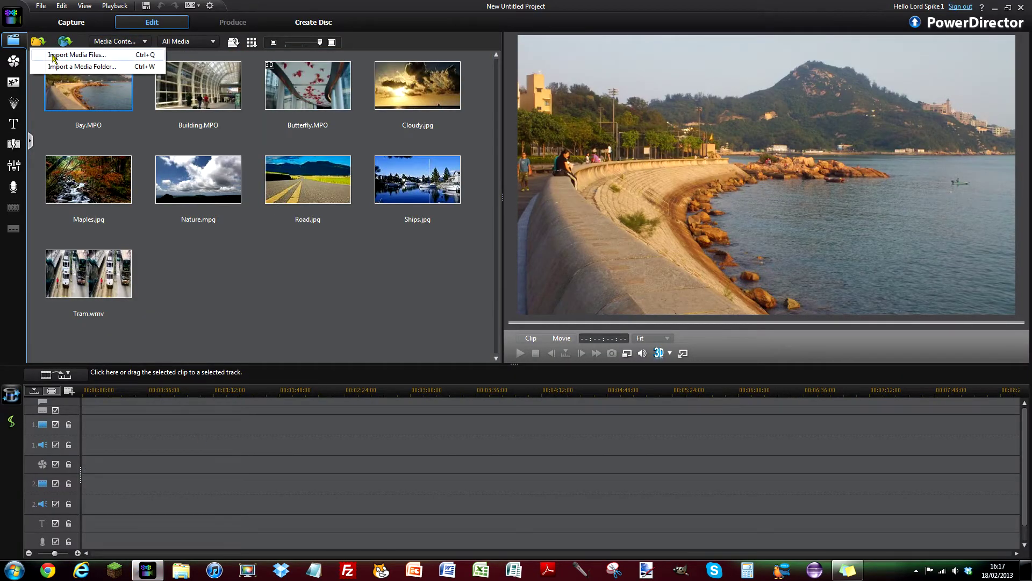
pyautogui.click(55, 55)
pyautogui.click(350, 205)
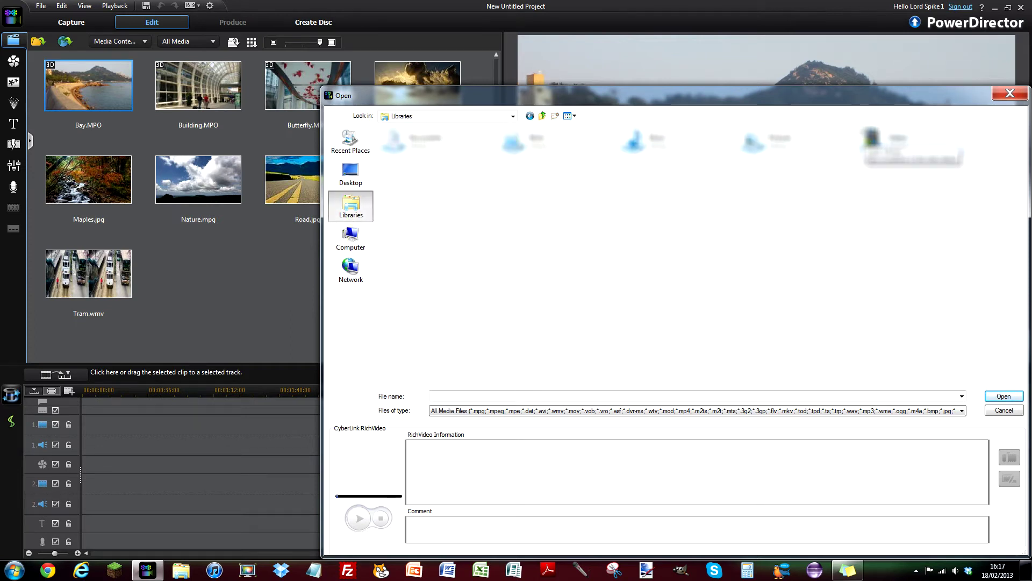
pyautogui.doubleClick(872, 140)
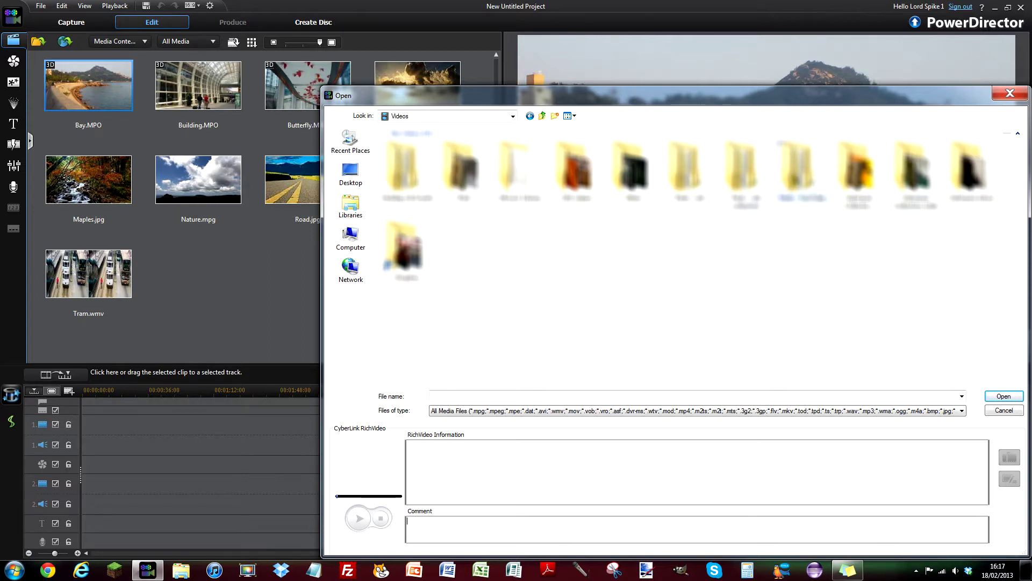
pyautogui.doubleClick(801, 164)
pyautogui.doubleClick(407, 161)
pyautogui.click(407, 160)
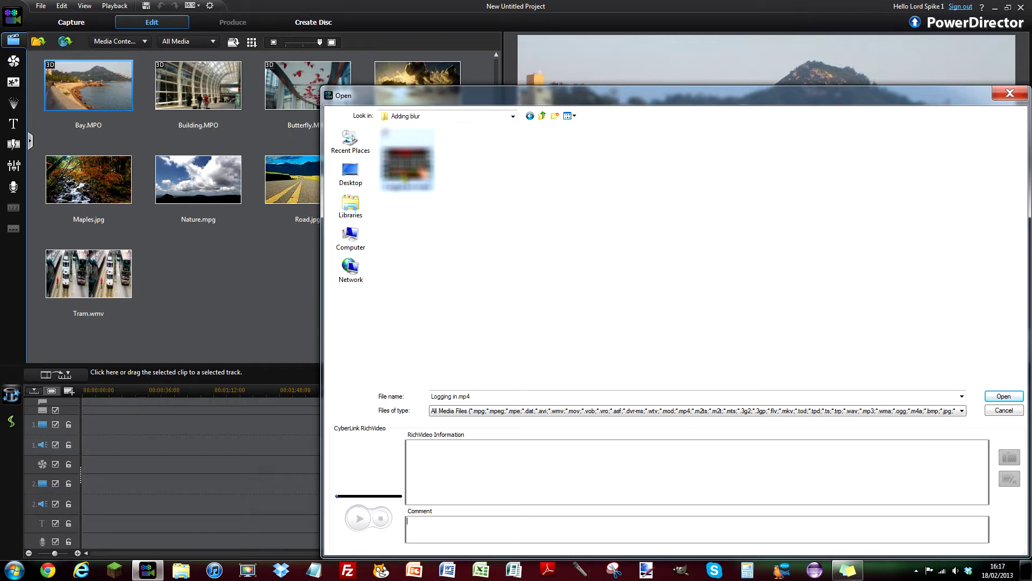
pyautogui.doubleClick(407, 160)
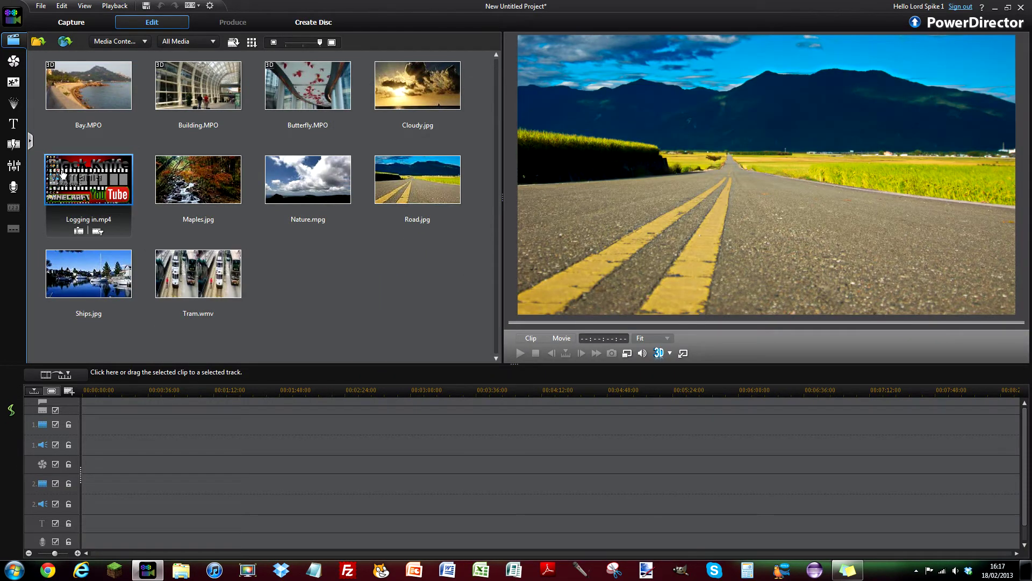
# - Place Logging in.mp4 at the start of the first video track and play it
pyautogui.moveTo(101, 188); pyautogui.dragTo(54, 446)
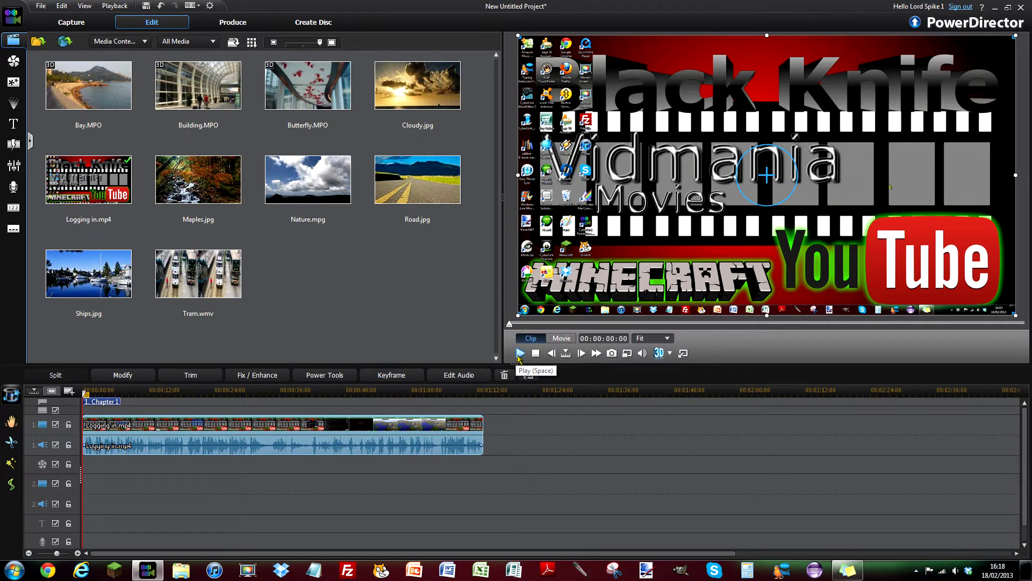
pyautogui.click(519, 353)
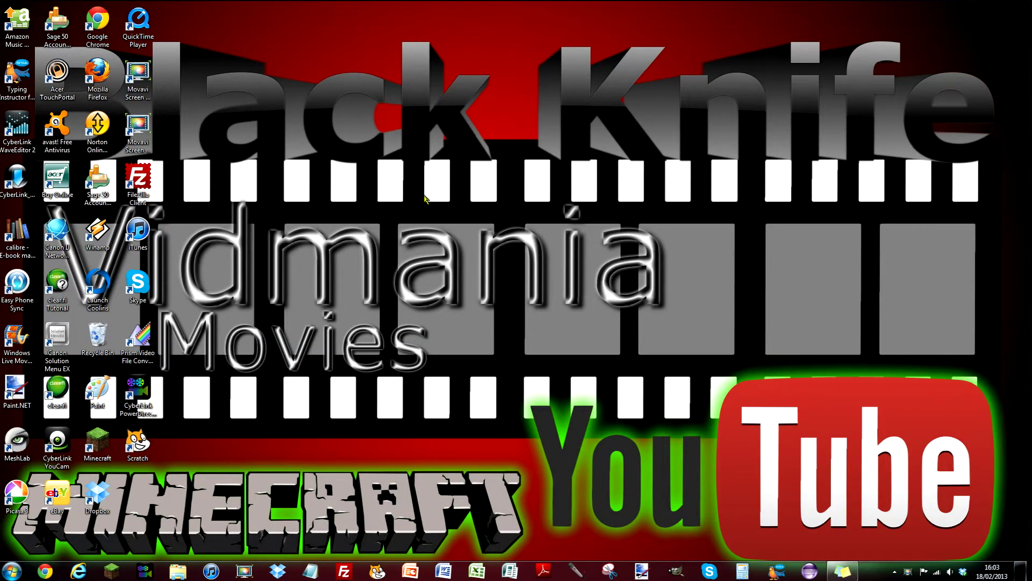
# - Maximize the Minecraft Launcher, log in by entering the account password, and quit the game from its title screen
pyautogui.moveTo(495, 1); pyautogui.dragTo(570, 137)
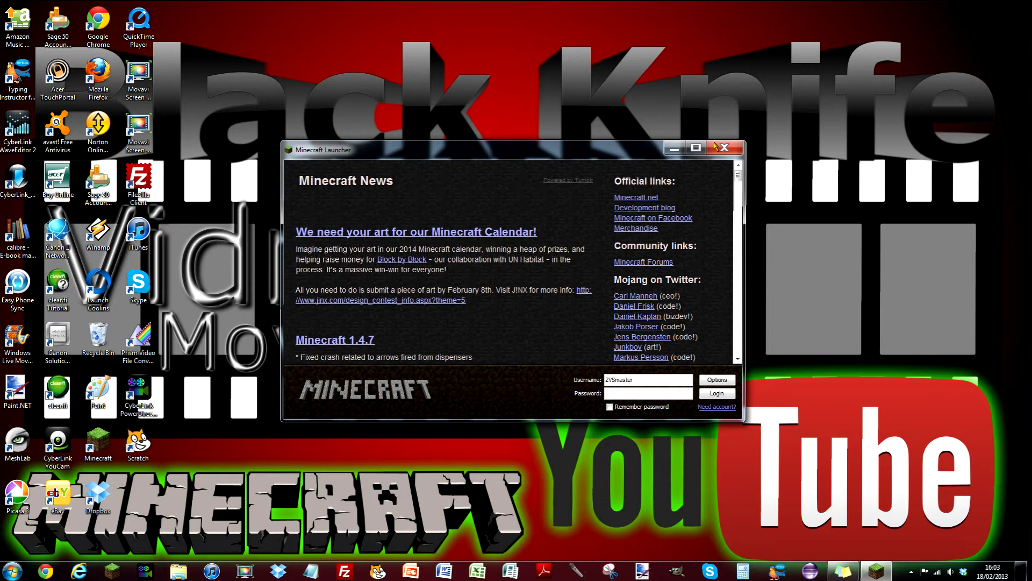
pyautogui.click(697, 147)
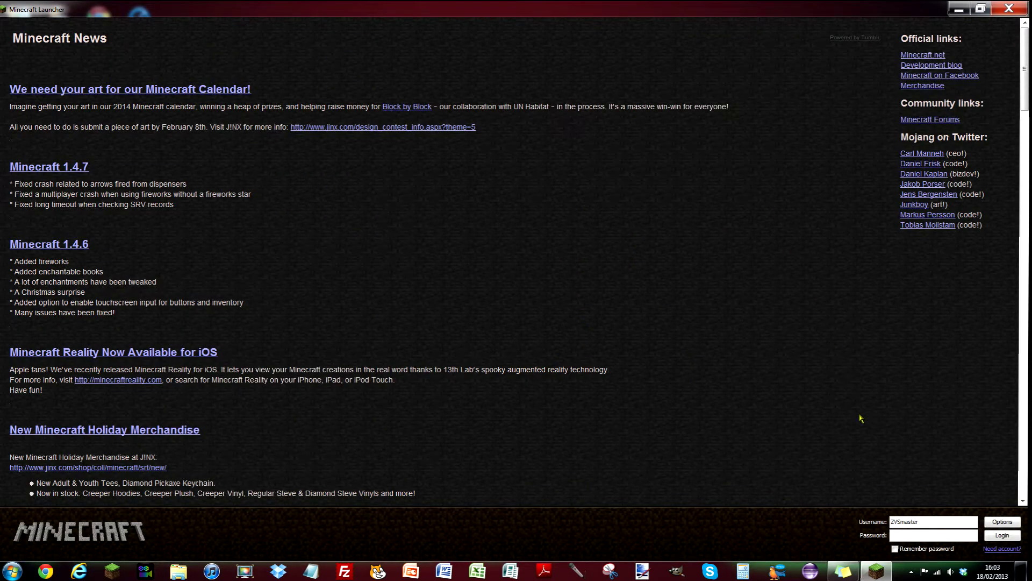
pyautogui.write('a')
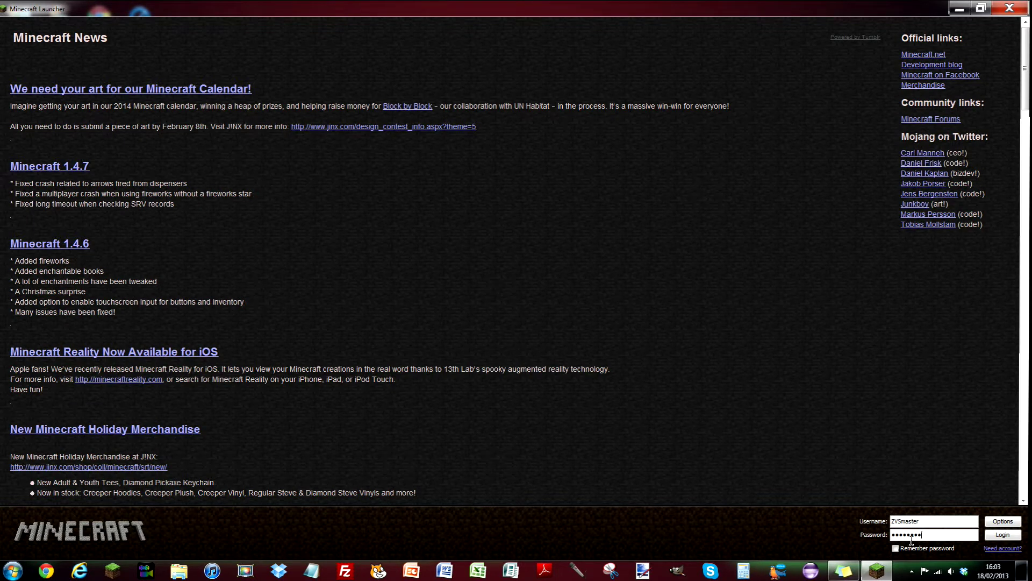
pyautogui.press('Return')
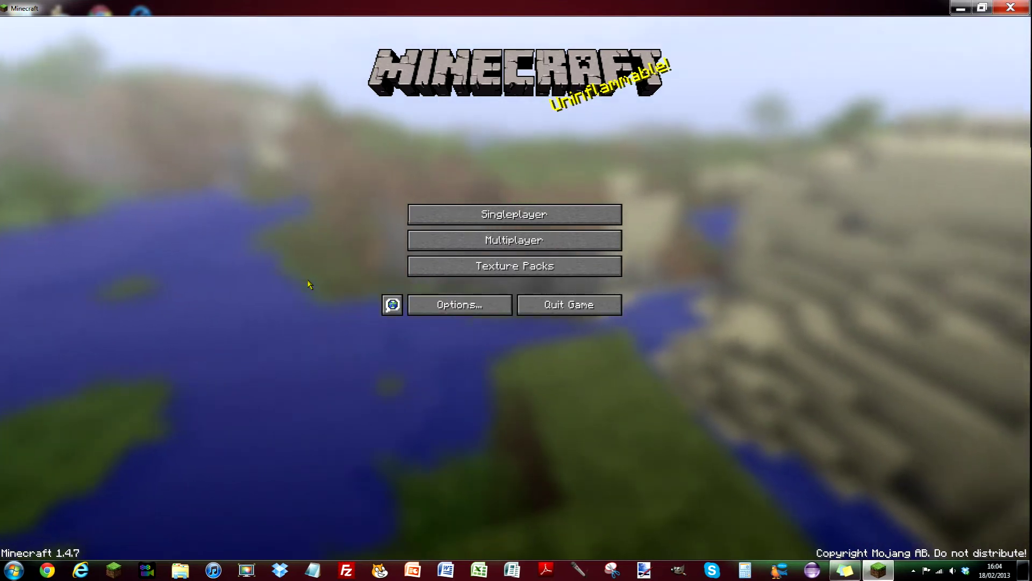
pyautogui.click(566, 305)
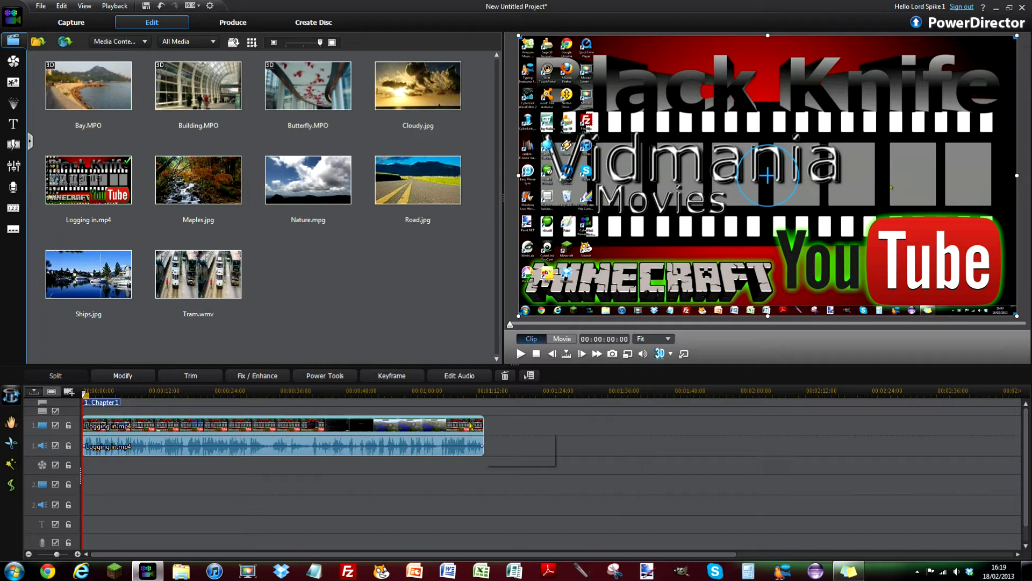
pyautogui.click(561, 520)
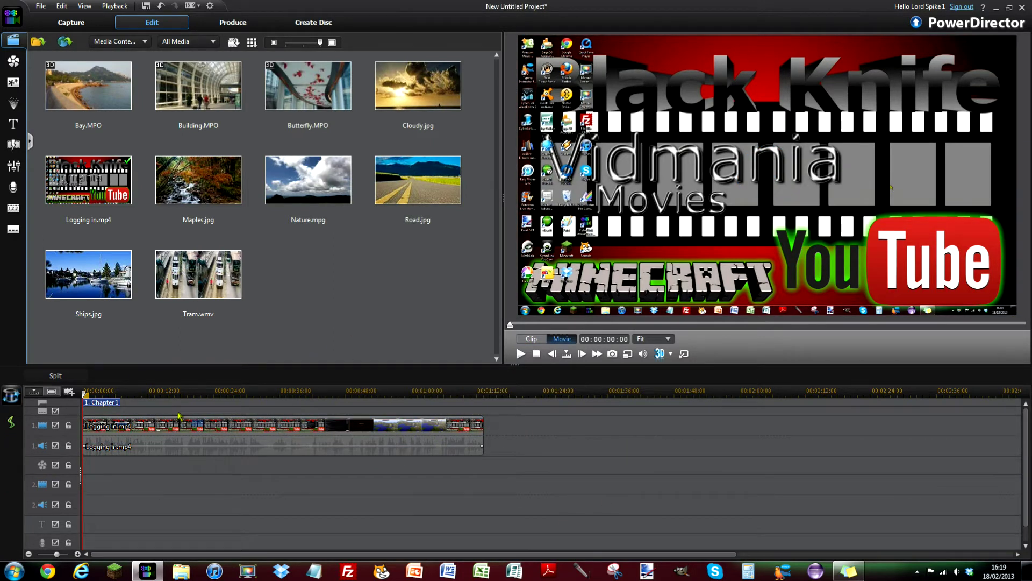
pyautogui.click(182, 433)
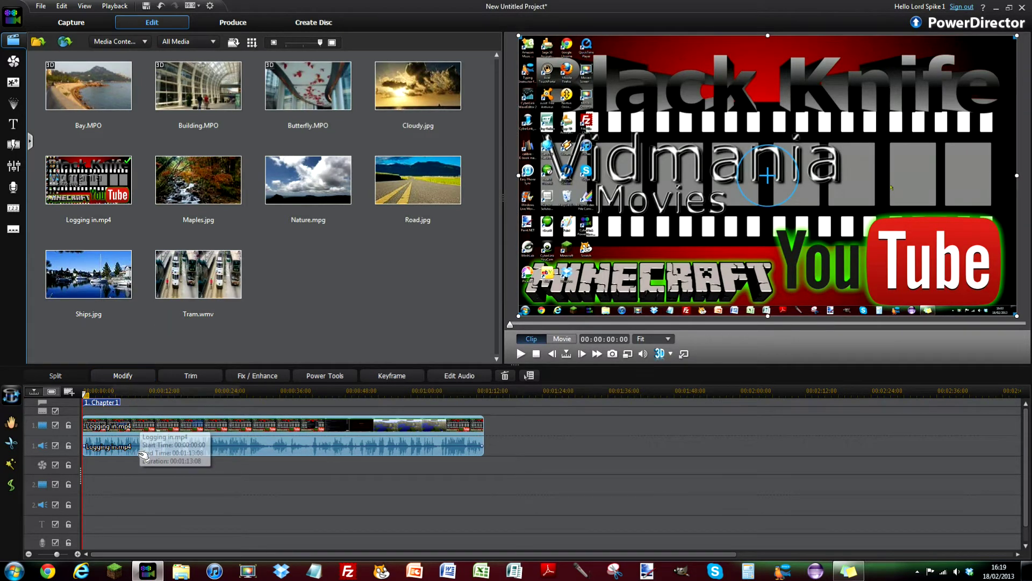
pyautogui.rightClick(257, 336)
pyautogui.click(533, 426)
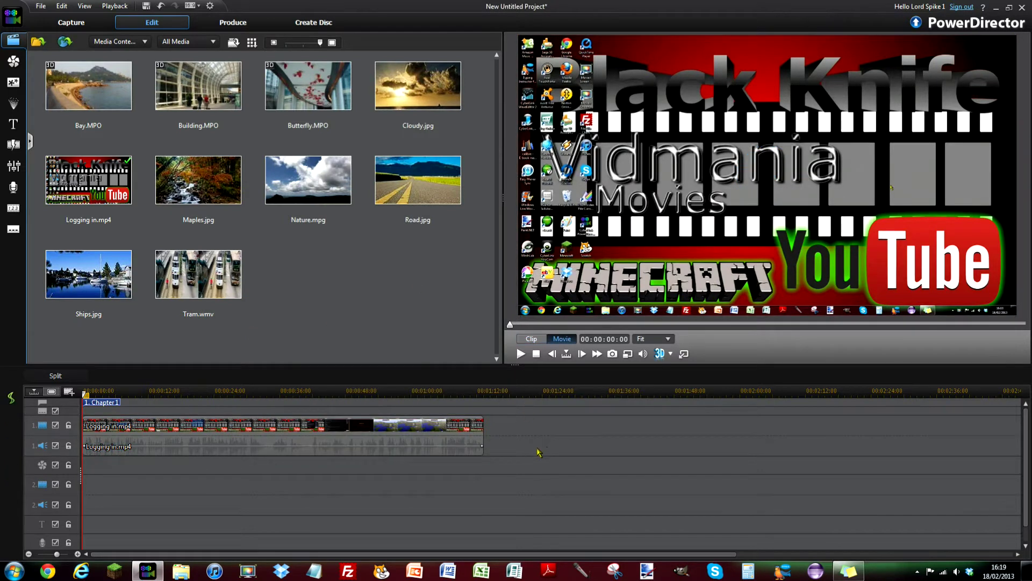
# - Select the Logging in.mp4 clip and scrub and play through it, pausing at 00:00:38:19 with the Minecraft Launcher window in view
pyautogui.click(257, 418)
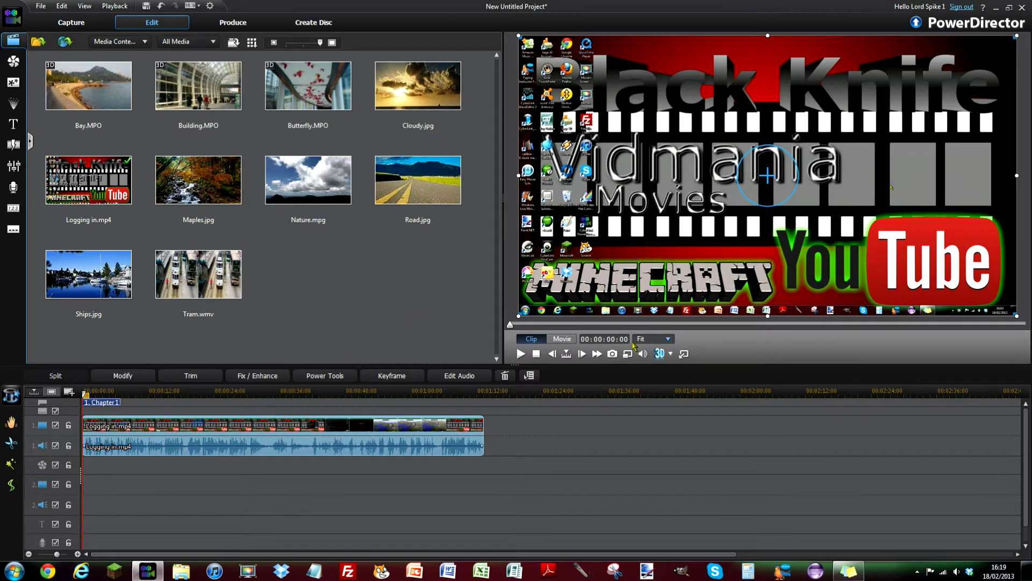
pyautogui.moveTo(200, 322)
pyautogui.click(110, 395)
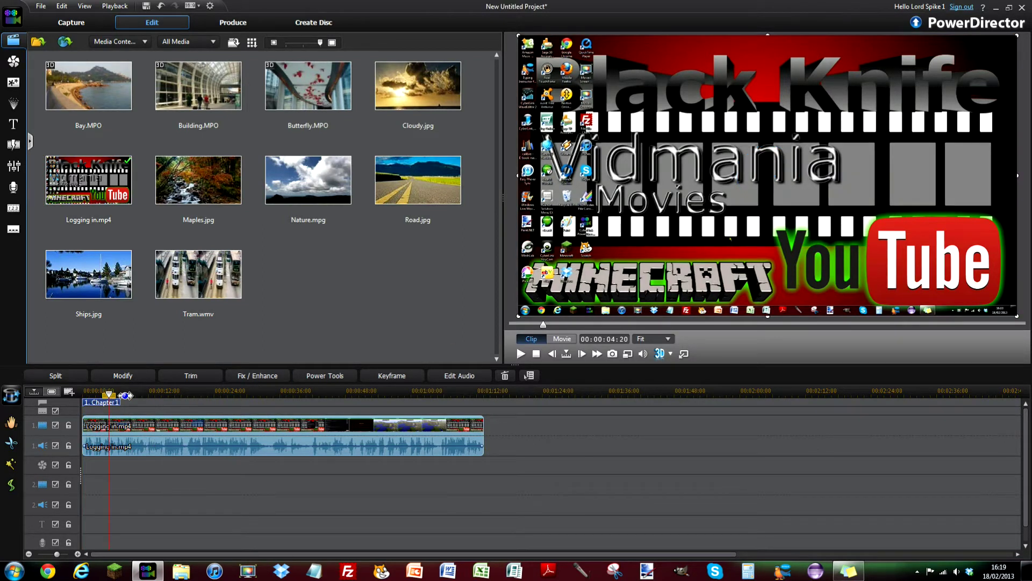
pyautogui.click(132, 395)
pyautogui.click(175, 395)
pyautogui.click(214, 395)
pyautogui.click(259, 395)
pyautogui.press('space')
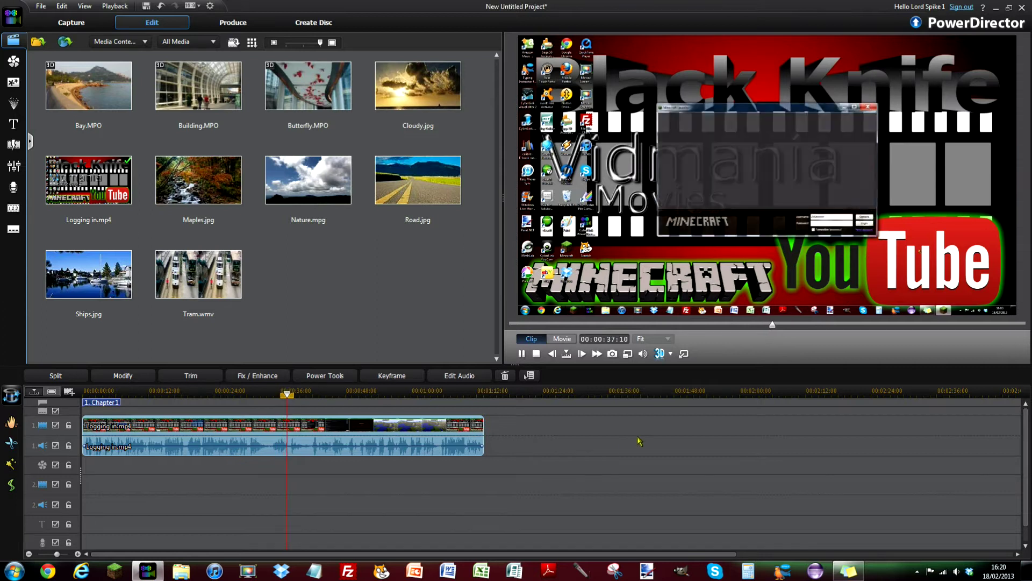
pyautogui.press('space')
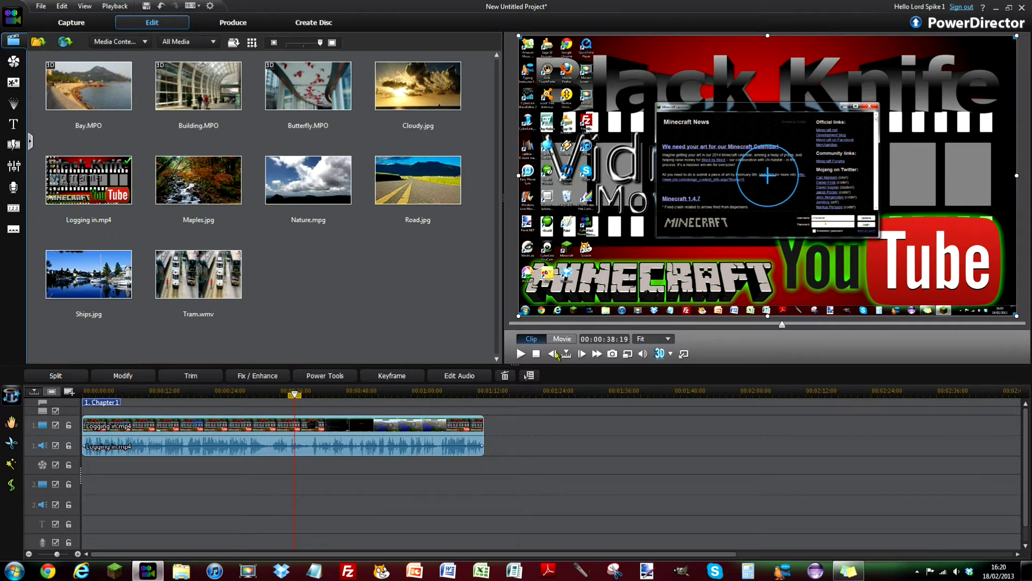
# - Step the playhead frame by frame to 00:00:37:07, the frame where the Minecraft Launcher window begins to fade in
pyautogui.click(557, 354)
pyautogui.click(557, 354)
pyautogui.click(557, 354)
pyautogui.click(557, 354)
pyautogui.click(556, 354)
pyautogui.click(557, 355)
pyautogui.click(557, 354)
pyautogui.click(557, 355)
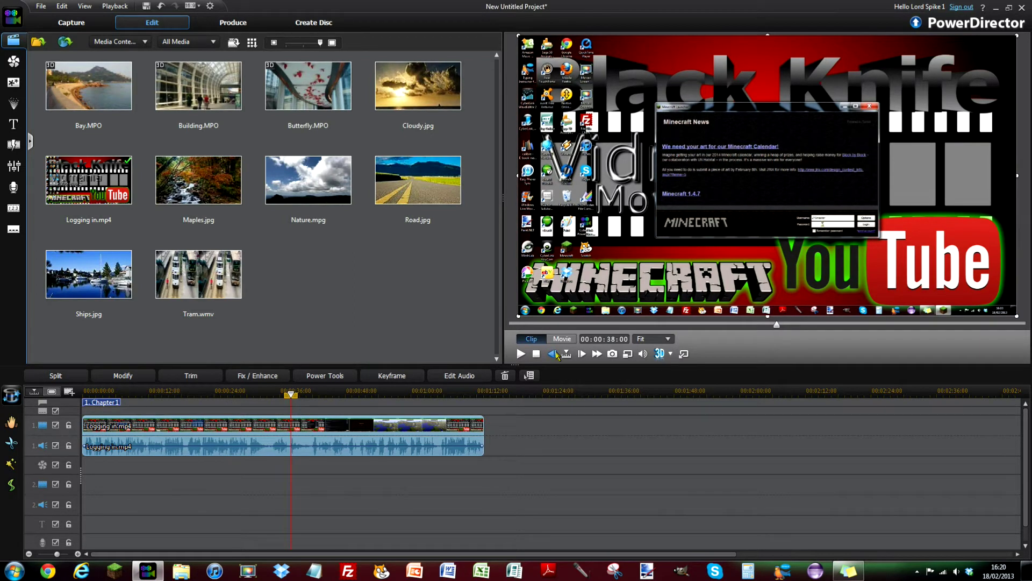
pyautogui.click(557, 354)
pyautogui.click(557, 354)
pyautogui.click(557, 354)
pyautogui.click(556, 354)
pyautogui.click(557, 354)
pyautogui.click(557, 354)
pyautogui.click(557, 354)
pyautogui.click(557, 354)
pyautogui.click(557, 354)
pyautogui.click(557, 354)
pyautogui.click(557, 354)
pyautogui.click(557, 354)
pyautogui.click(557, 354)
pyautogui.click(557, 354)
pyautogui.click(557, 355)
pyautogui.click(557, 354)
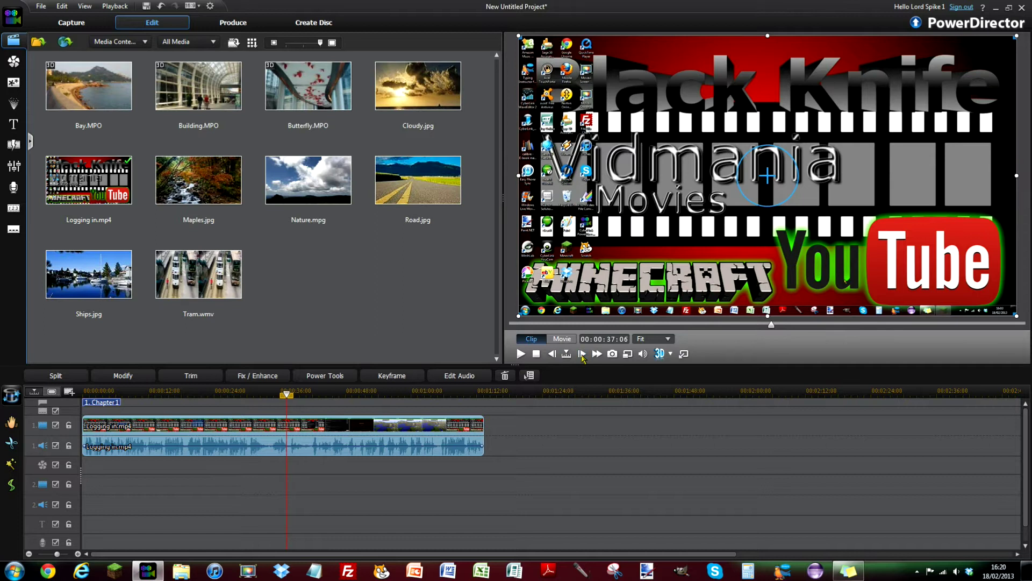
pyautogui.click(583, 354)
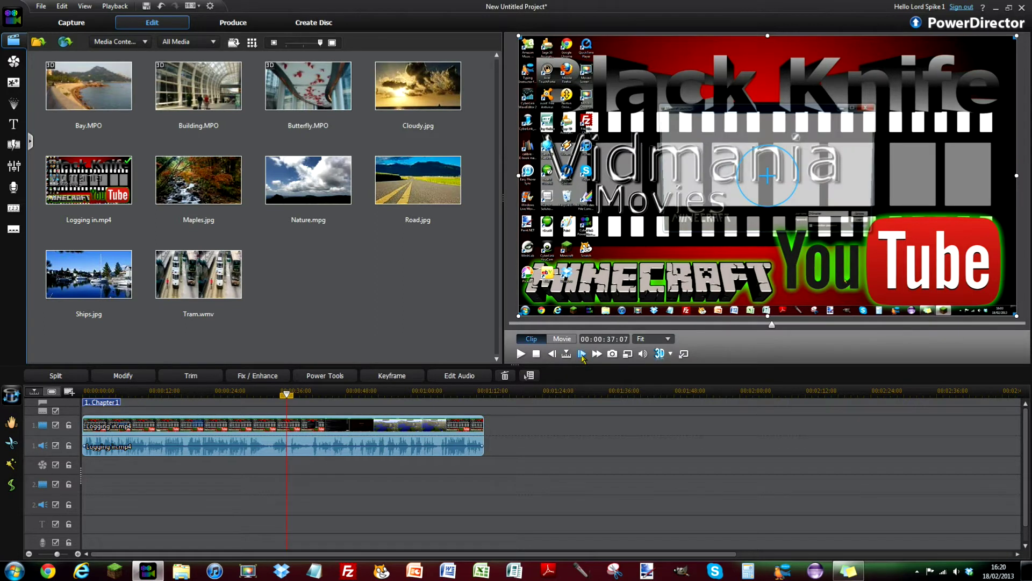
# - Add the Blur effect to the effect track, starting at the playhead
pyautogui.click(13, 61)
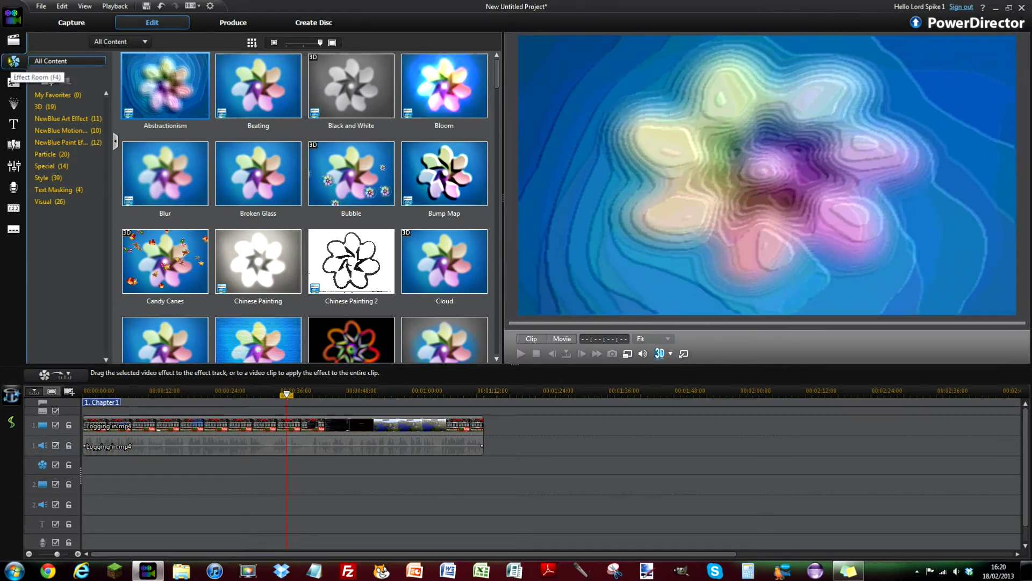
pyautogui.moveTo(156, 184); pyautogui.dragTo(287, 464)
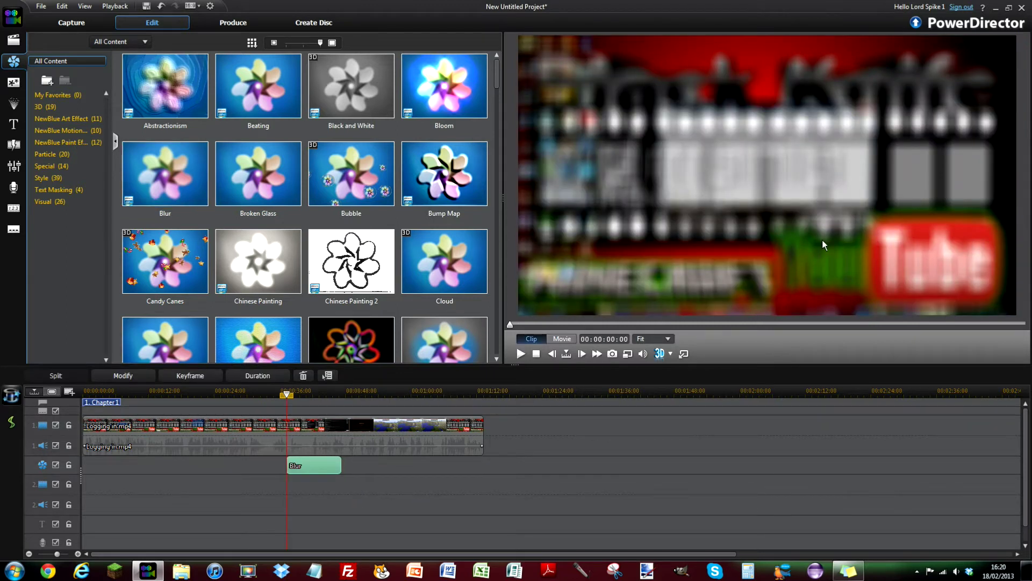
# - Modify the Blur effect, accepting the keyframe reset, and set its degree to 1
pyautogui.click(149, 378)
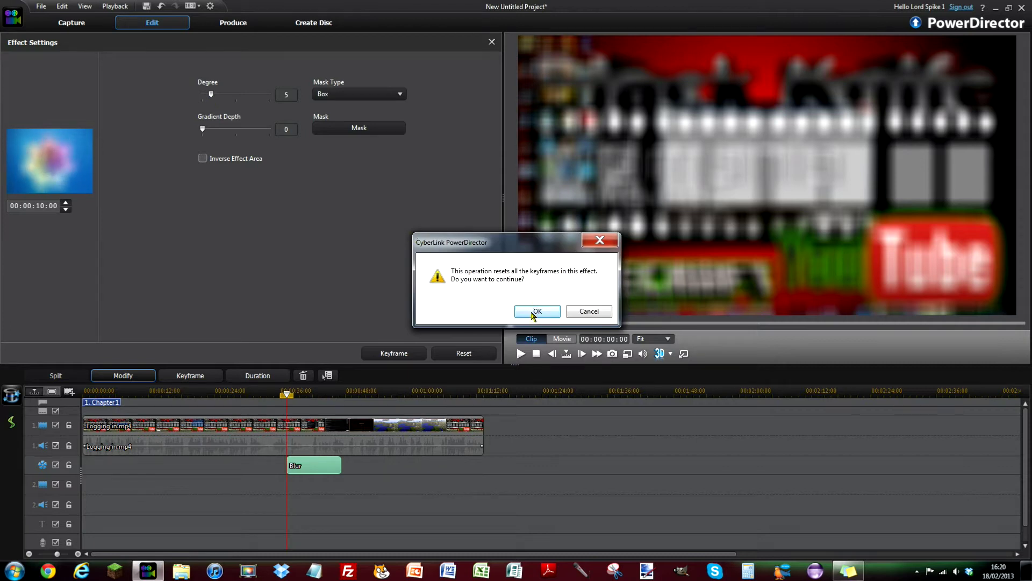
pyautogui.click(533, 313)
pyautogui.moveTo(212, 96); pyautogui.dragTo(203, 101)
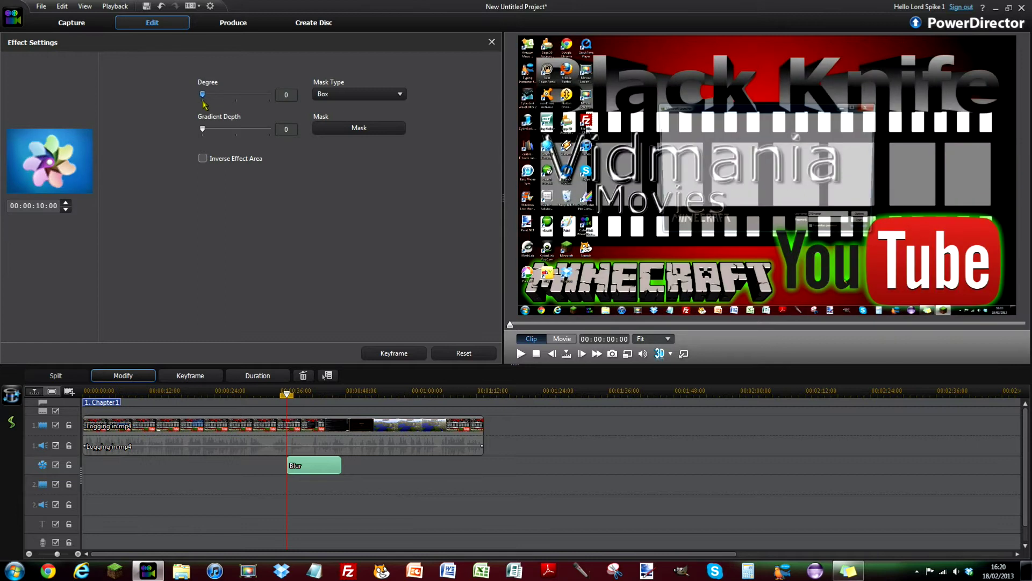
pyautogui.moveTo(204, 102); pyautogui.dragTo(207, 102)
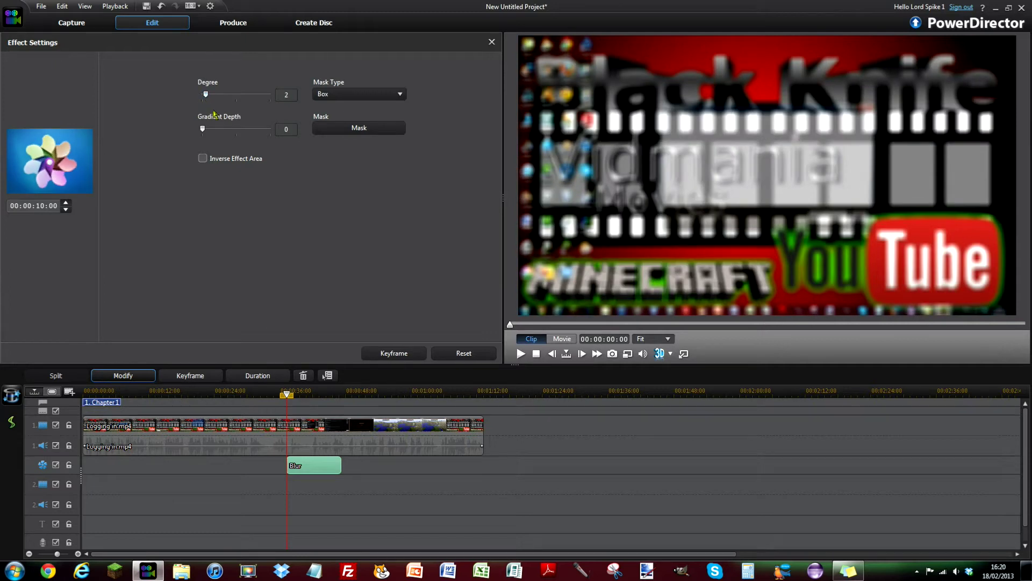
pyautogui.moveTo(206, 100); pyautogui.dragTo(205, 101)
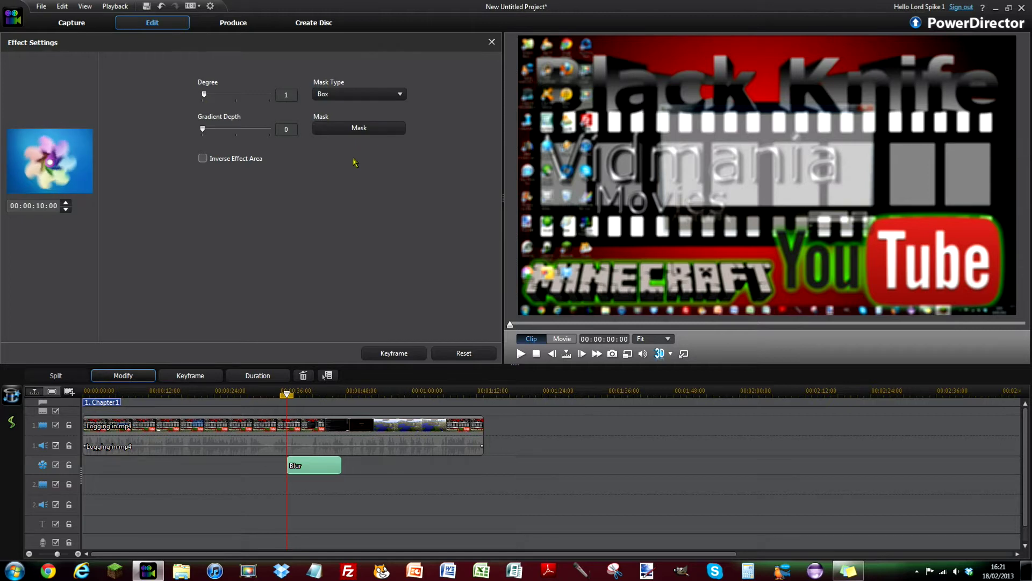
# - Shrink and reposition the Blur effect's box mask to a thin rectangle over the launcher's username field
pyautogui.click(335, 130)
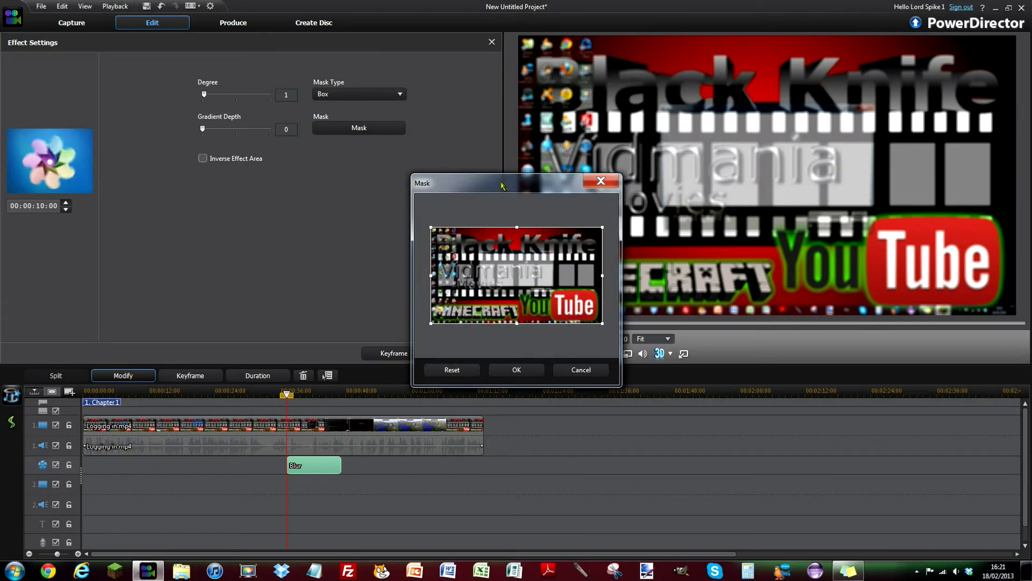
pyautogui.moveTo(502, 186); pyautogui.dragTo(291, 181)
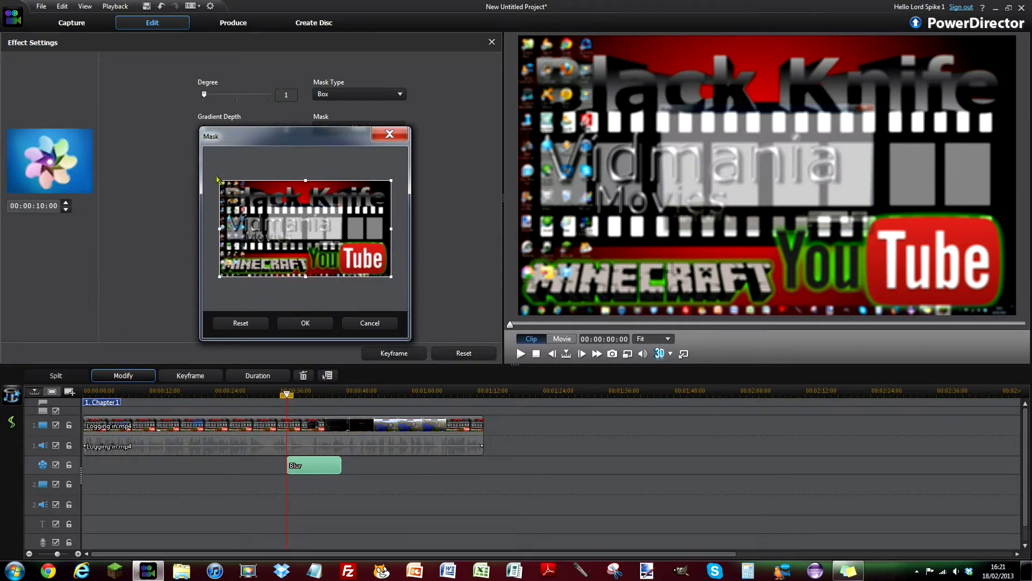
pyautogui.moveTo(219, 180); pyautogui.dragTo(401, 284)
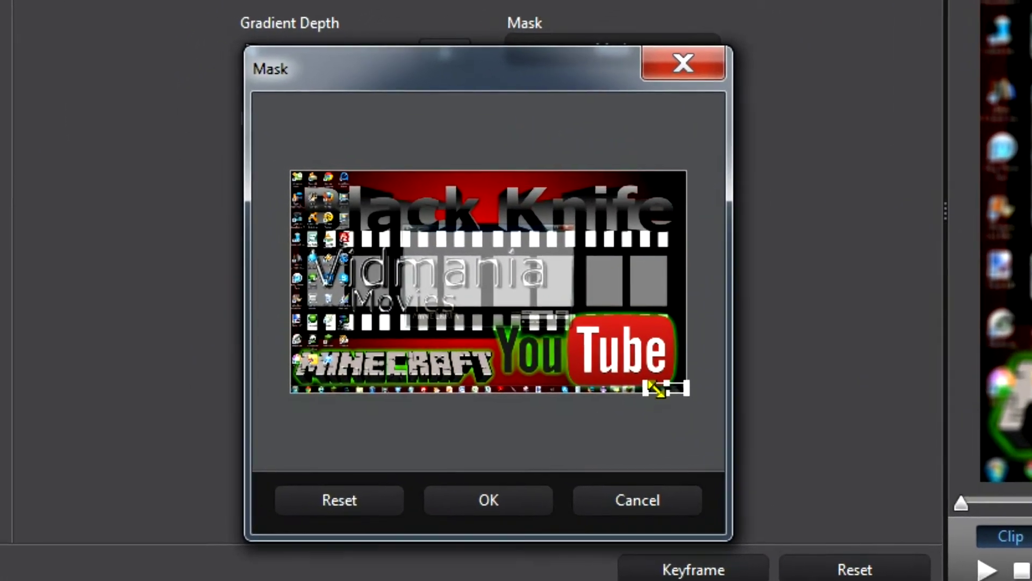
pyautogui.moveTo(669, 390); pyautogui.dragTo(669, 327)
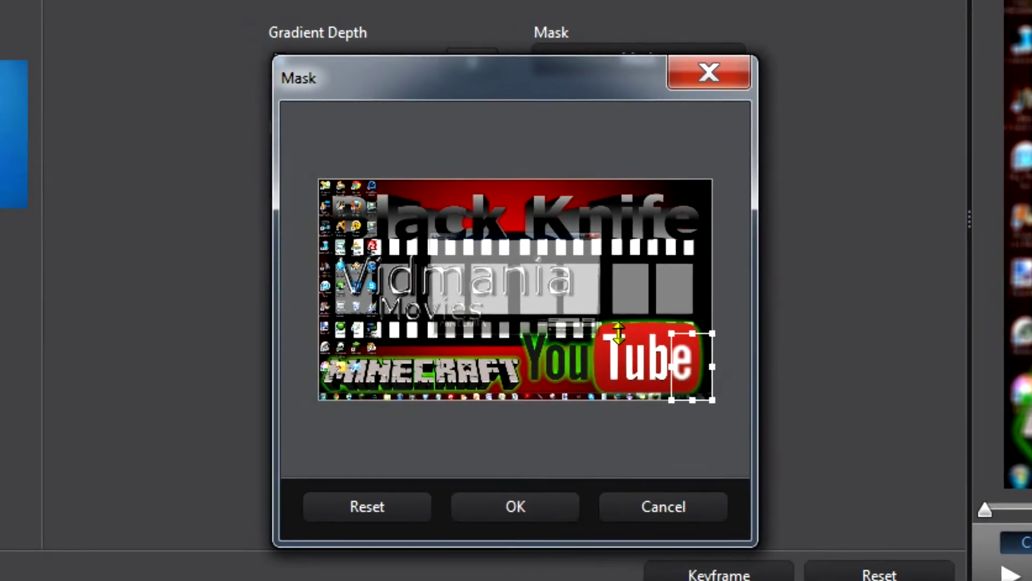
pyautogui.moveTo(676, 368); pyautogui.dragTo(475, 368)
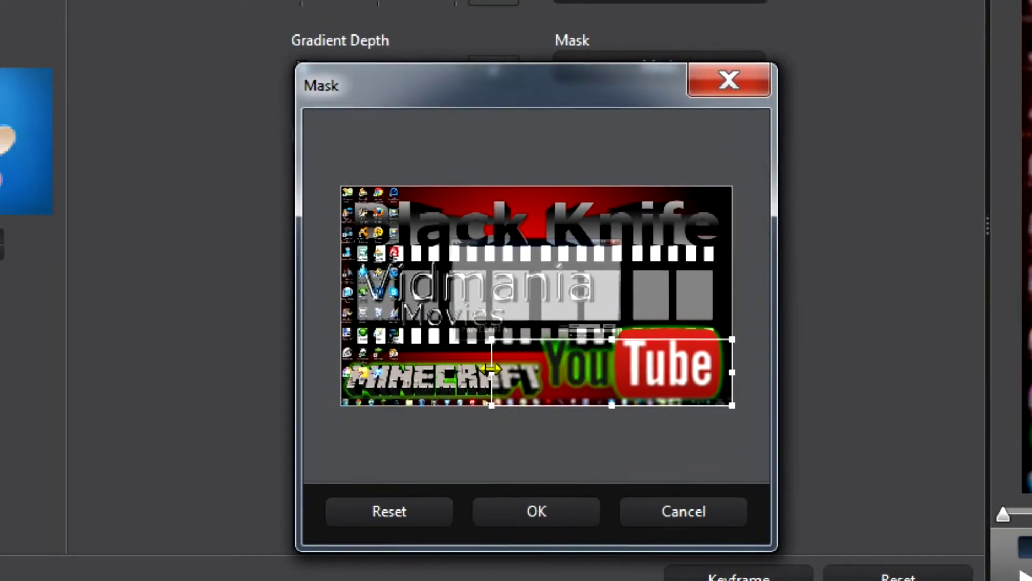
pyautogui.moveTo(628, 352); pyautogui.dragTo(634, 326)
pyautogui.moveTo(635, 409); pyautogui.dragTo(659, 337)
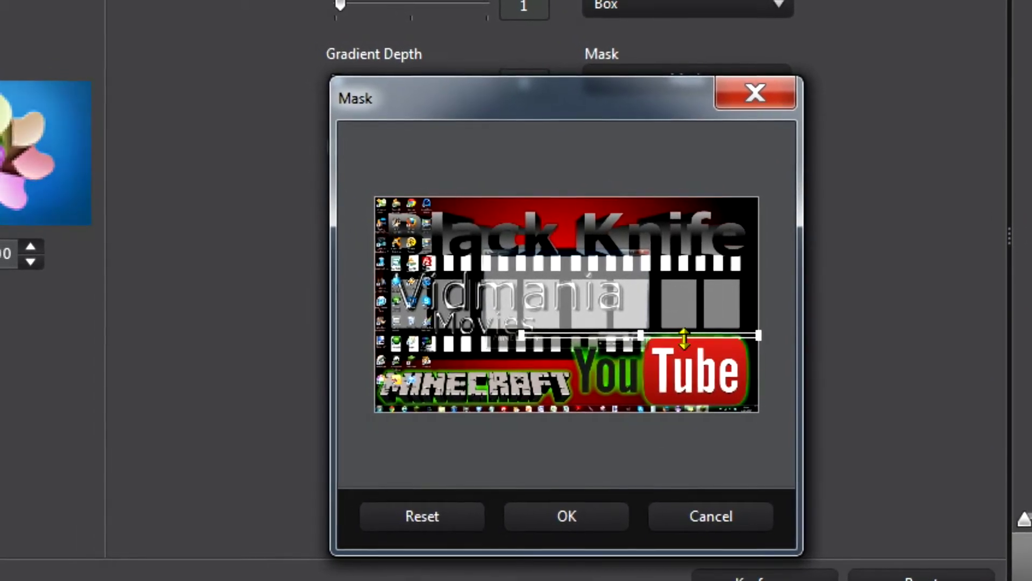
pyautogui.moveTo(759, 338); pyautogui.dragTo(626, 337)
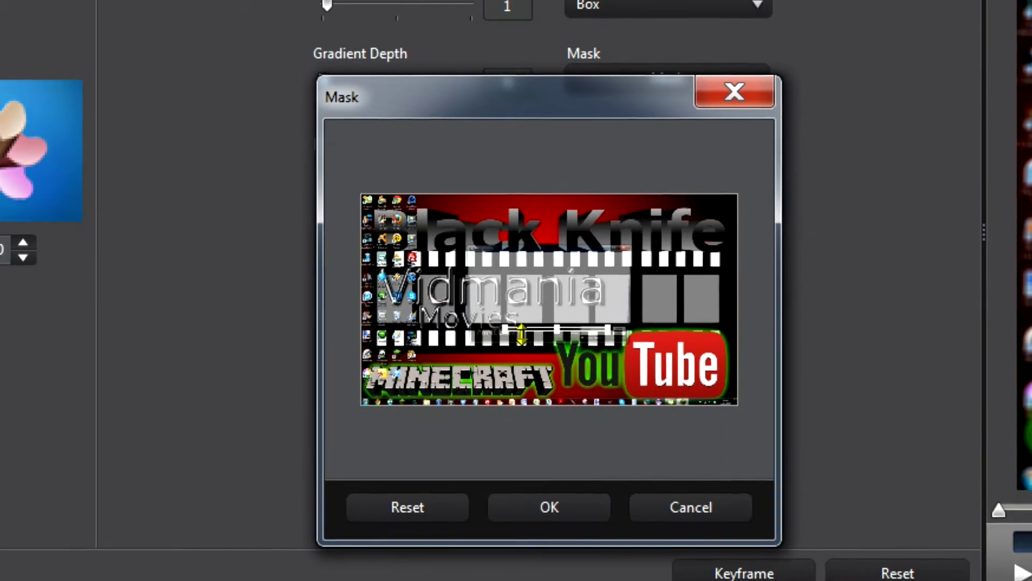
pyautogui.moveTo(499, 331); pyautogui.dragTo(572, 331)
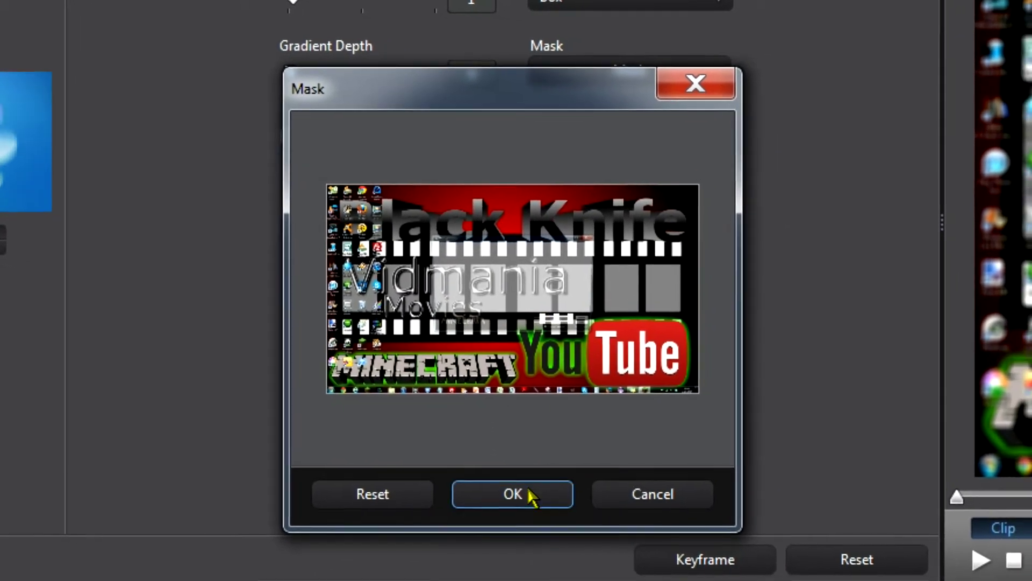
pyautogui.click(521, 488)
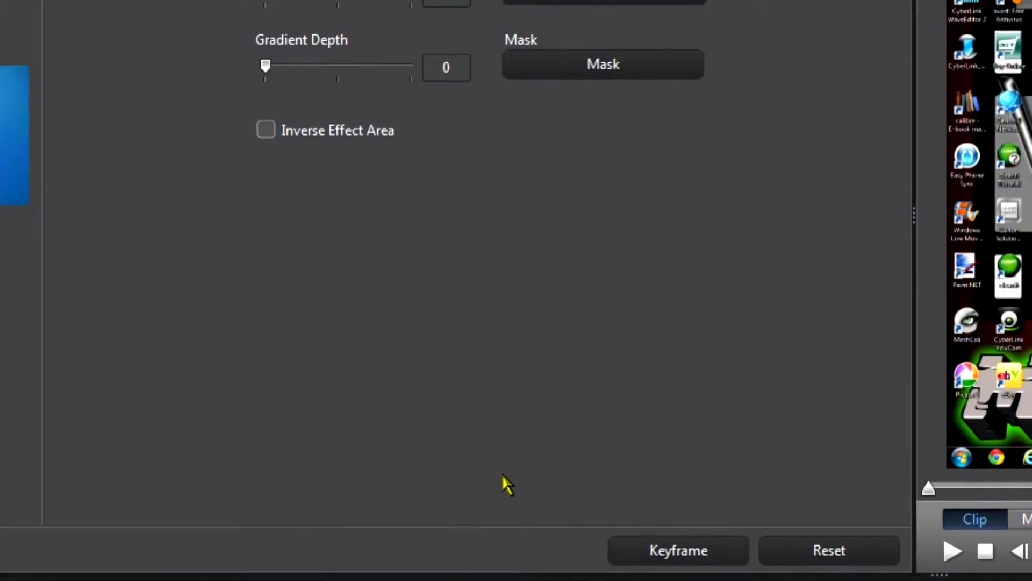
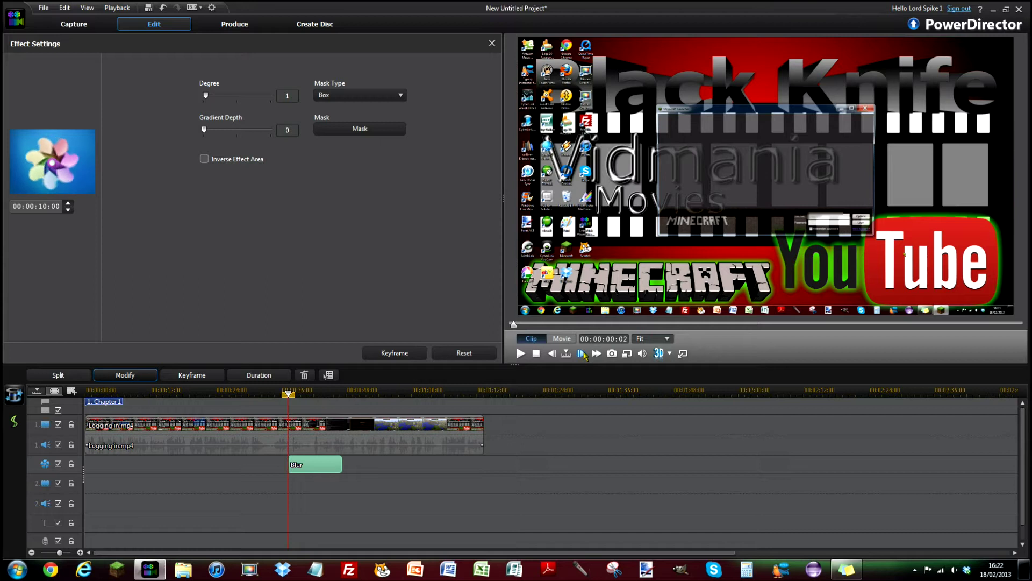
# - Open the Blur effect's keyframe settings, advance to 00:00:00:05 and set a mask keyframe over the launcher's username field
pyautogui.click(395, 353)
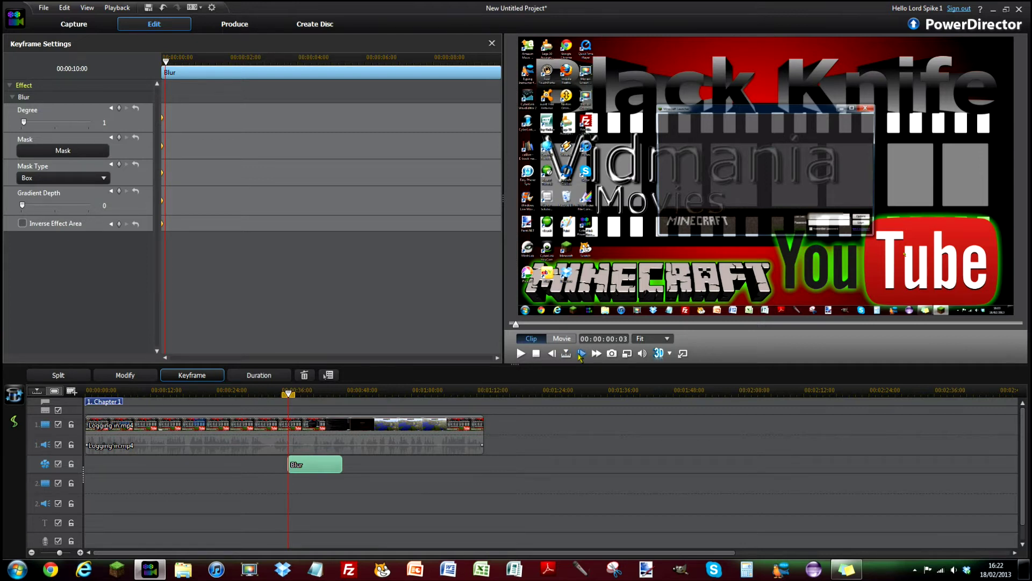
pyautogui.click(580, 356)
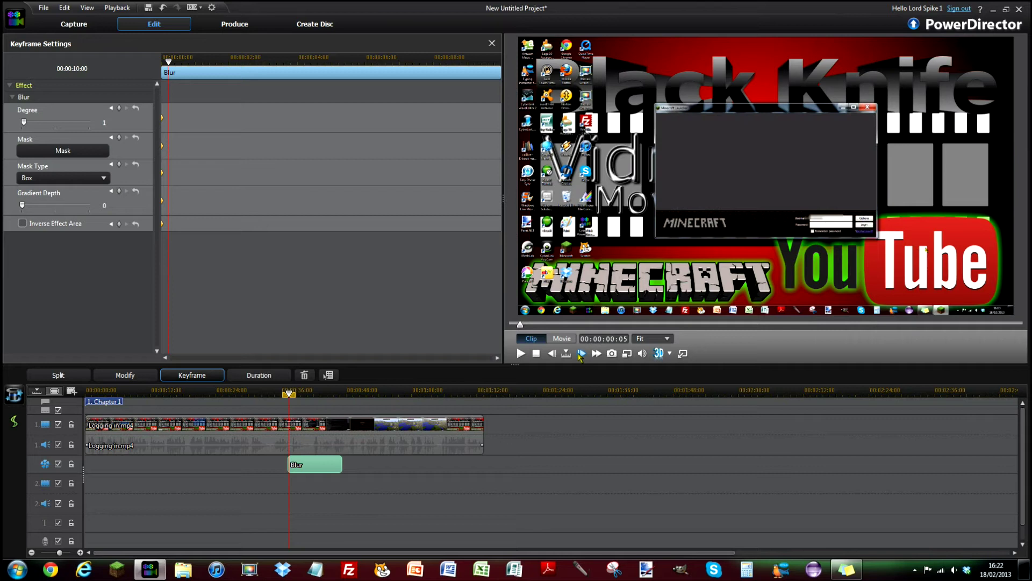
pyautogui.click(73, 154)
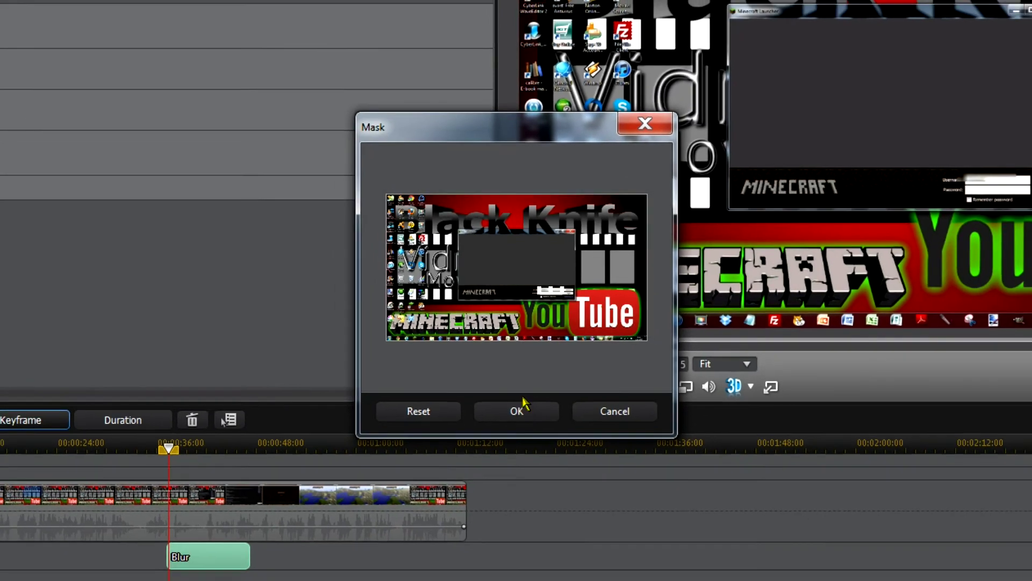
pyautogui.click(517, 429)
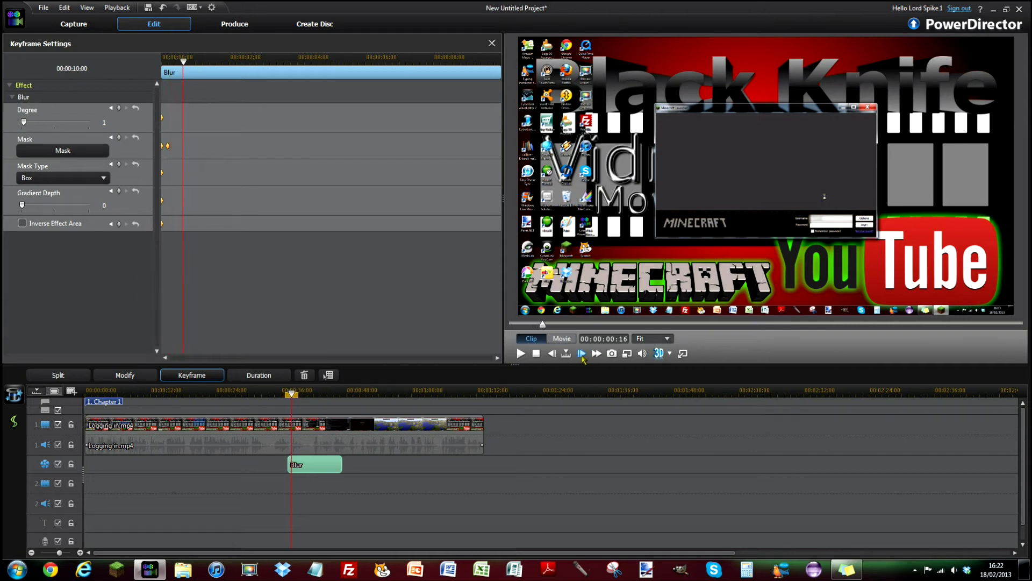
# - Advance and play through the Blur effect, checking the launcher's position, and pause at 00:00:04:08 with the window maximized
pyautogui.click(582, 353)
pyautogui.click(581, 353)
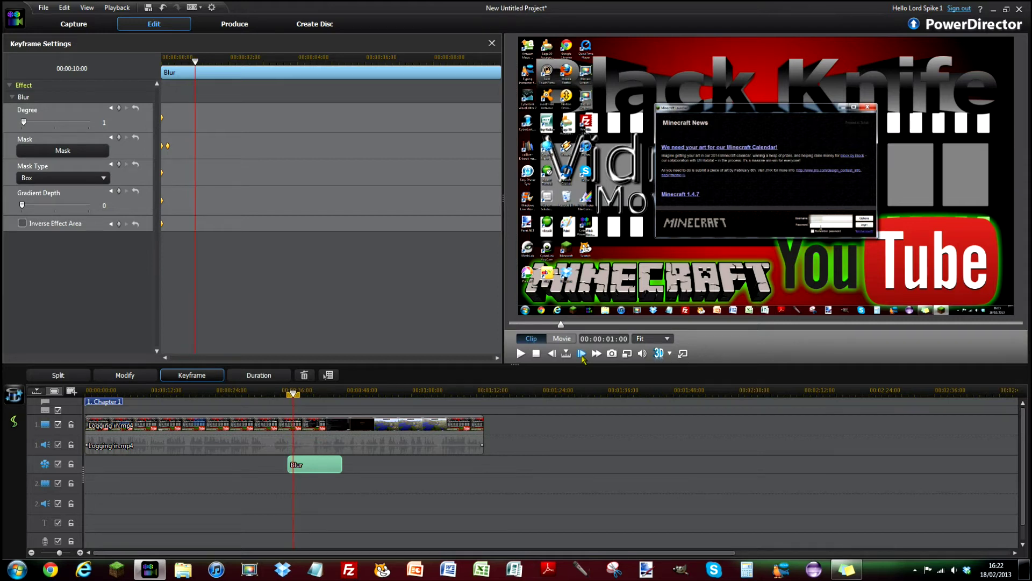
pyautogui.click(582, 354)
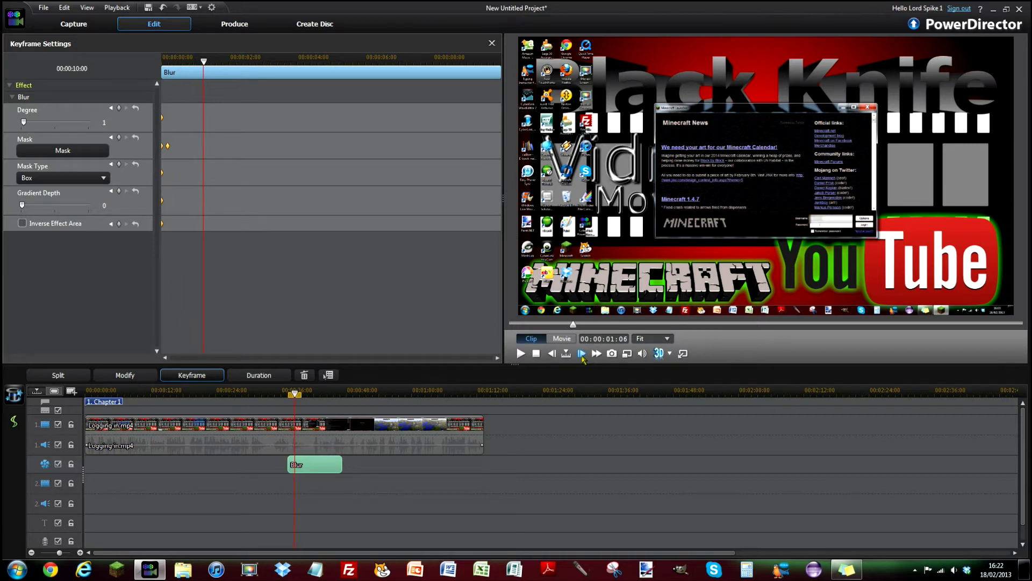
pyautogui.click(582, 354)
pyautogui.click(581, 354)
pyautogui.click(582, 355)
pyautogui.click(582, 354)
pyautogui.click(582, 355)
pyautogui.click(520, 353)
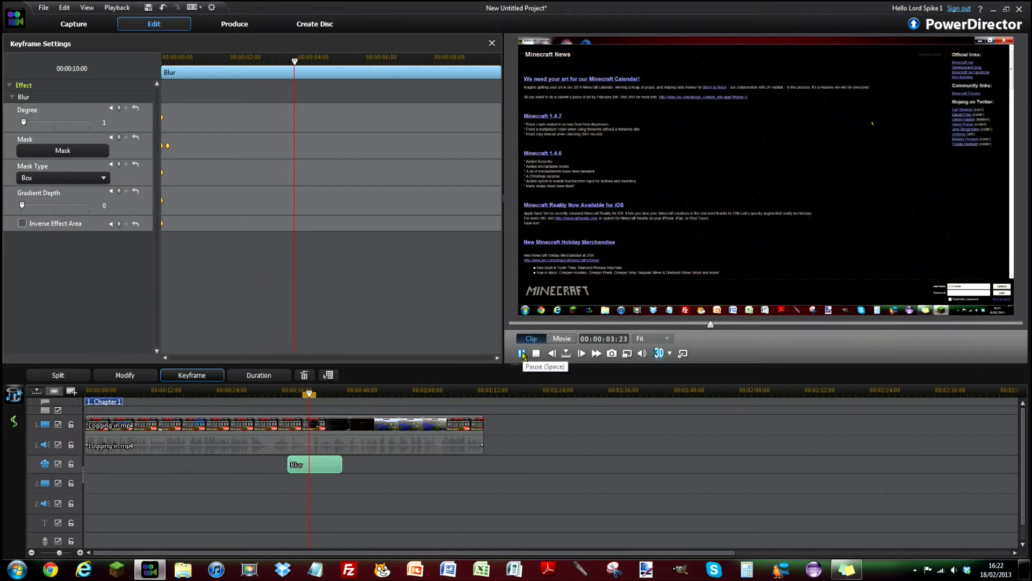
pyautogui.click(521, 353)
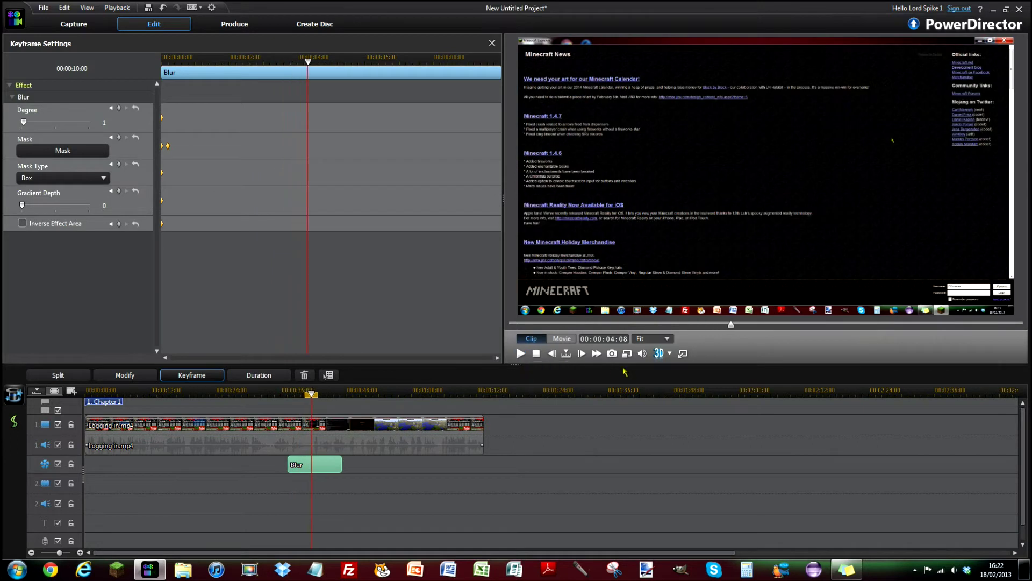
# - Step the playhead back to 00:00:03:18, the first frame where the launcher content shifts to the upper-left of the picture
pyautogui.click(552, 355)
pyautogui.click(552, 355)
pyautogui.click(552, 355)
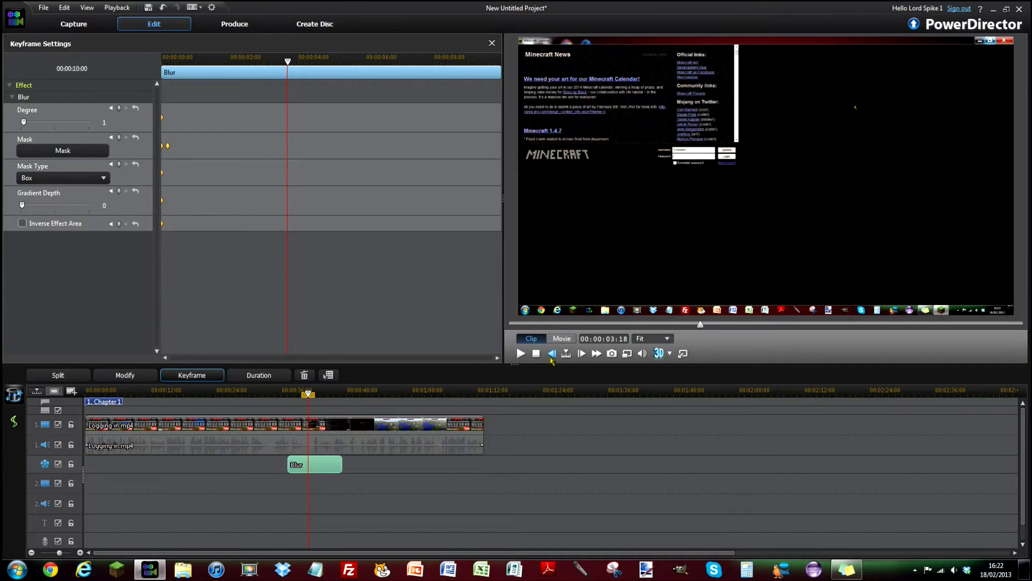
pyautogui.click(552, 354)
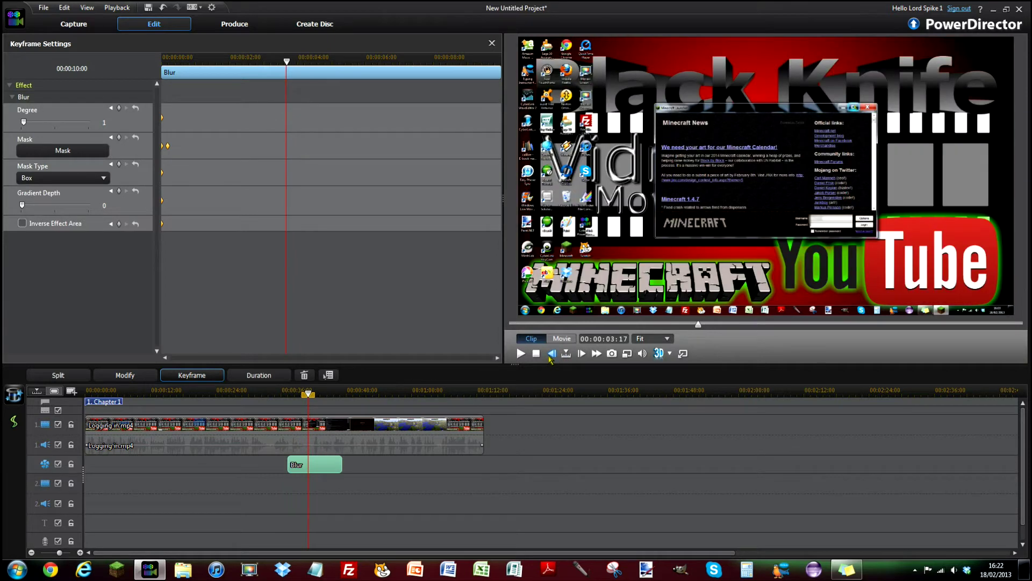
pyautogui.click(582, 354)
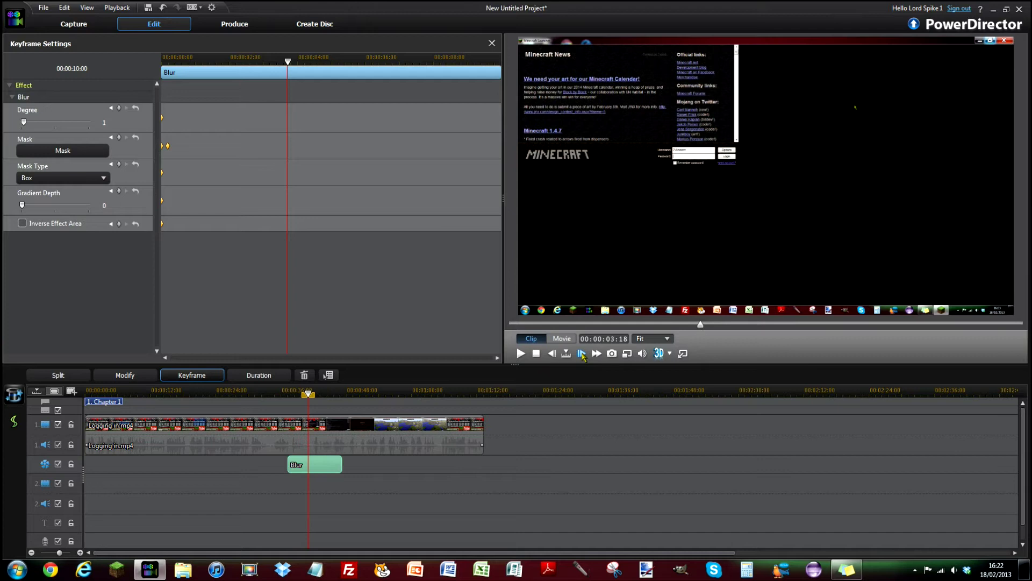
# - Set a mask keyframe at 00:00:03:18, moving and resizing the blur mask to fit the username field's shifted position
pyautogui.click(85, 154)
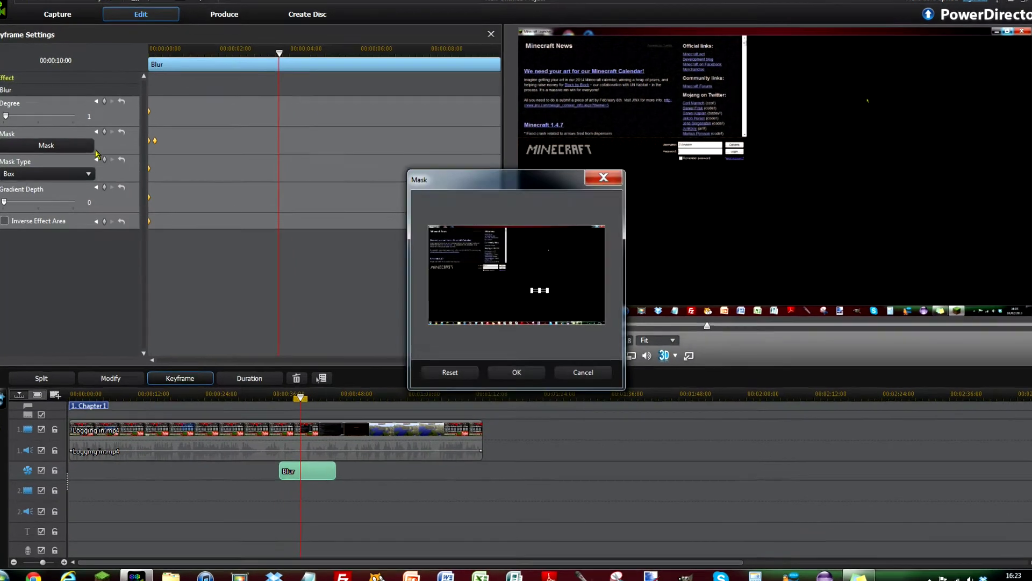
pyautogui.moveTo(541, 290); pyautogui.dragTo(452, 265)
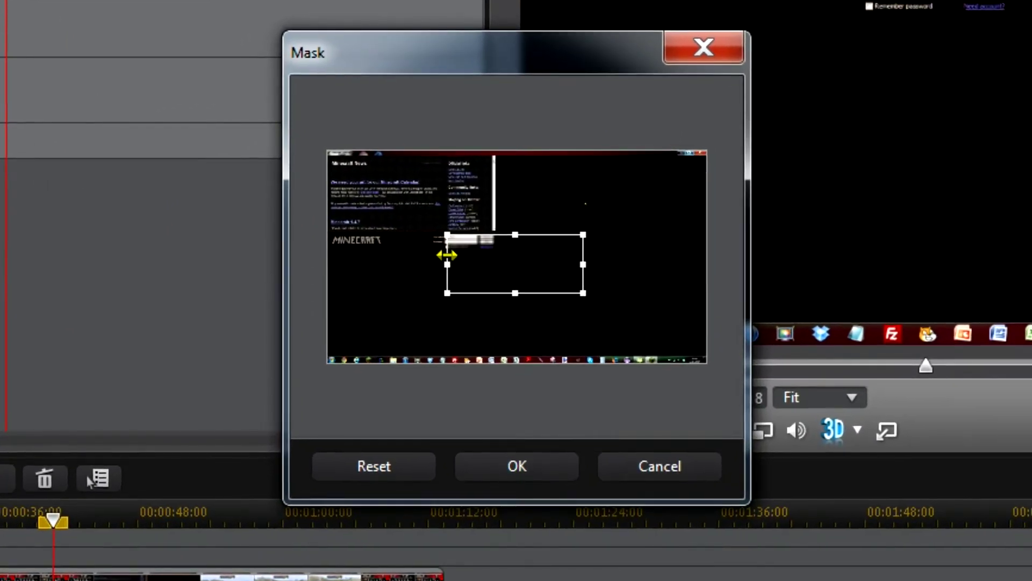
pyautogui.moveTo(585, 293); pyautogui.dragTo(474, 240)
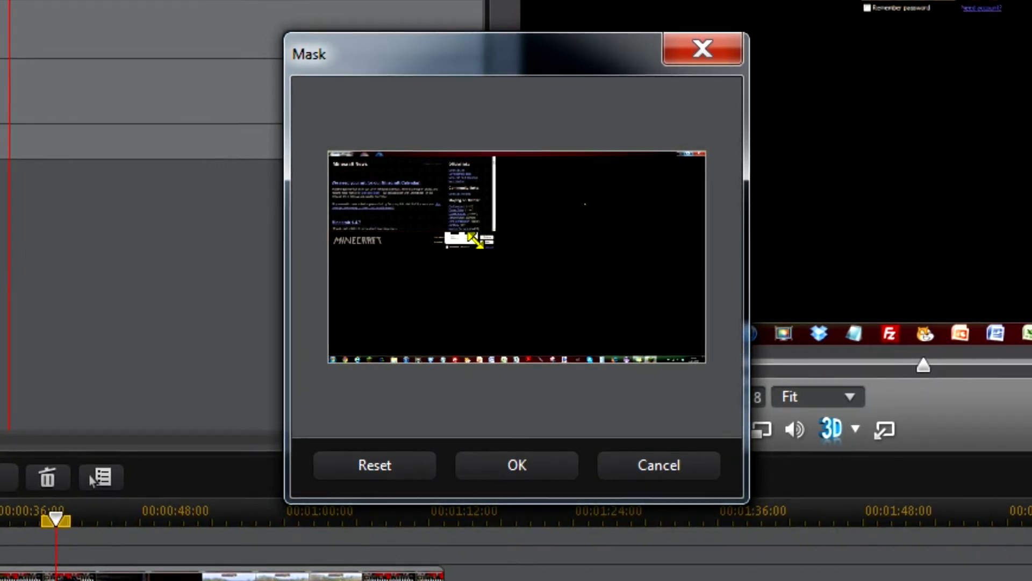
pyautogui.click(511, 466)
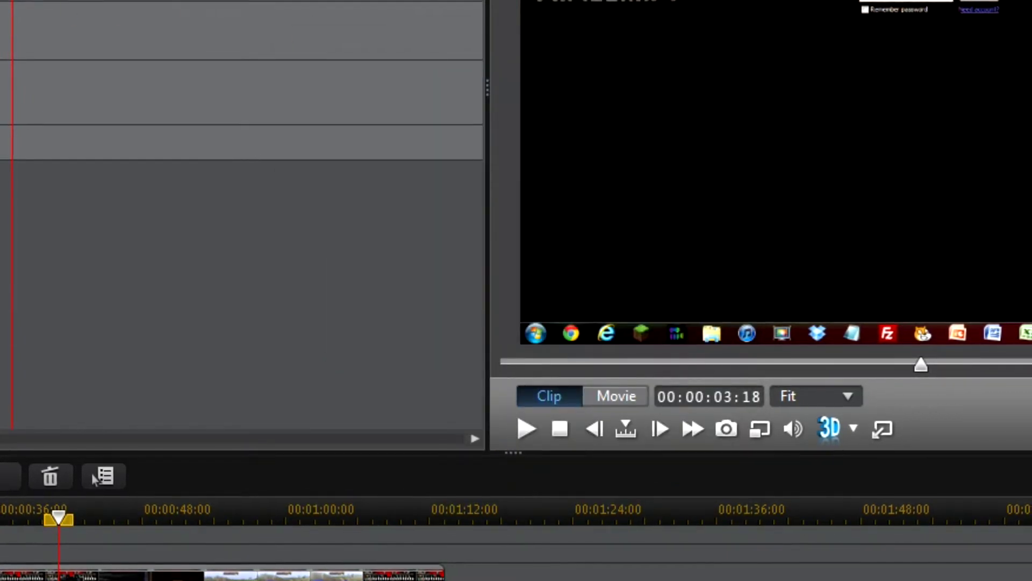
pyautogui.click(258, 315)
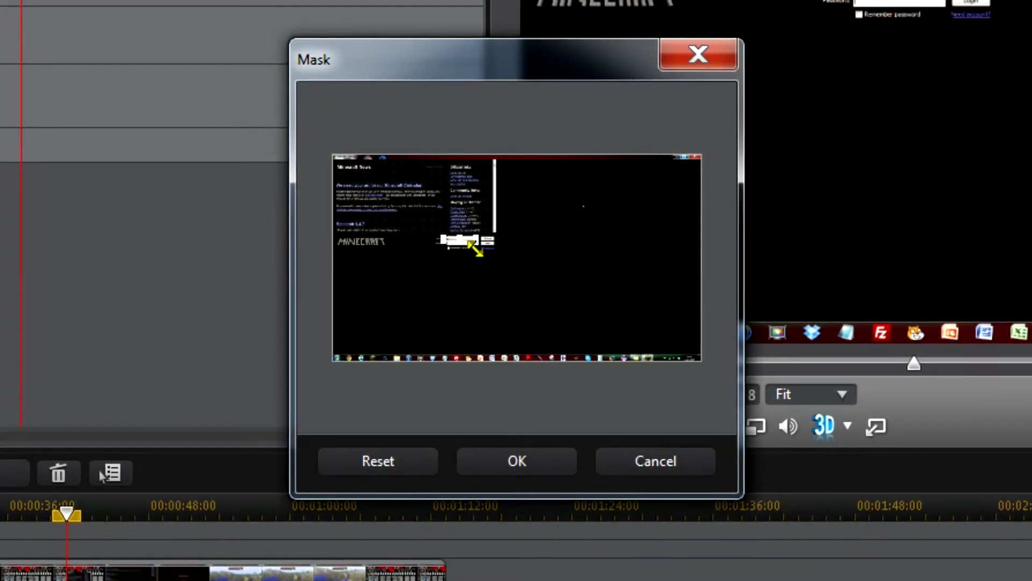
pyautogui.click(516, 461)
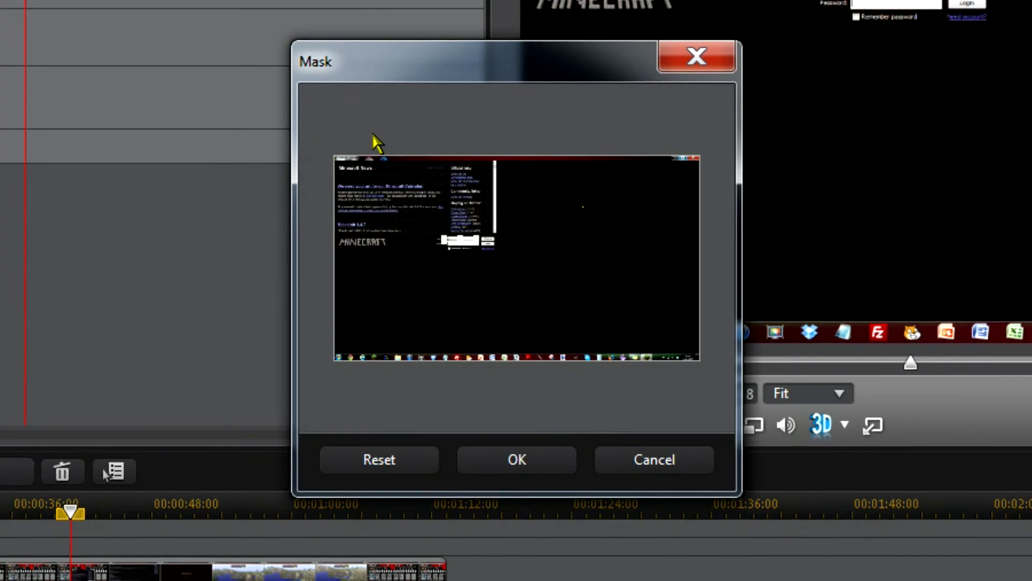
pyautogui.moveTo(329, 63); pyautogui.dragTo(153, 42)
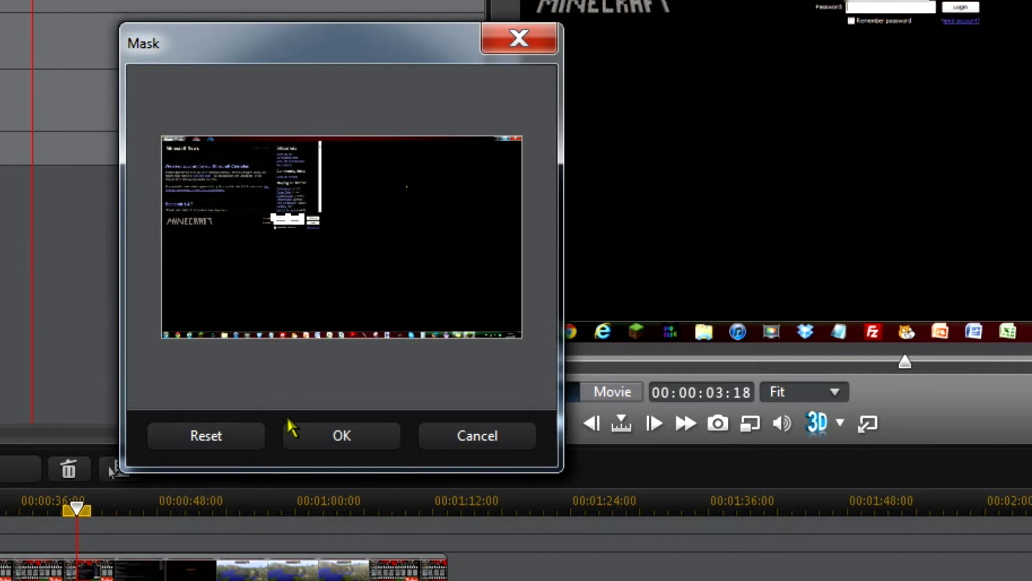
pyautogui.click(305, 447)
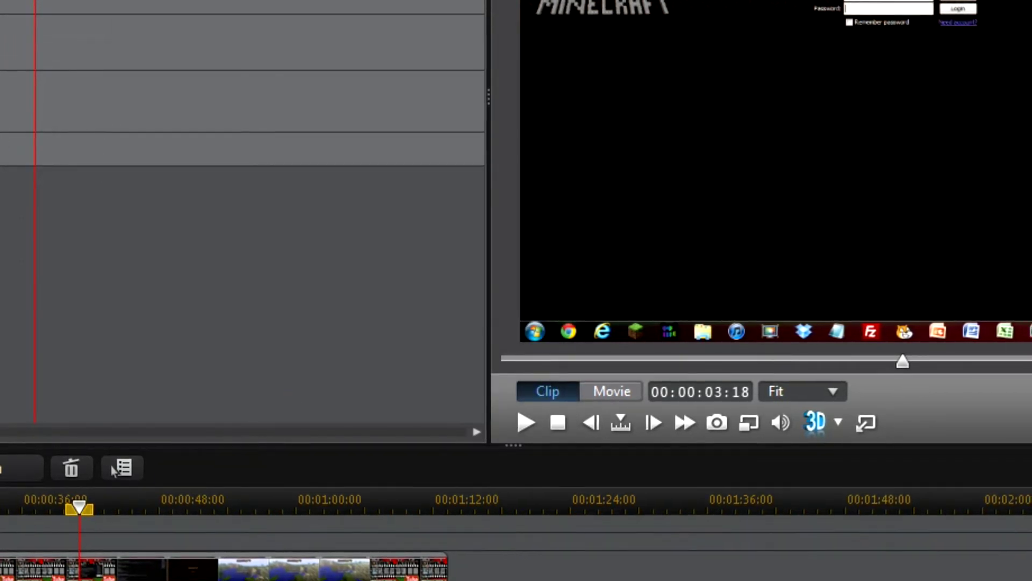
# - Advance to 00:00:03:19 and set a mask keyframe, moving and resizing the blur mask to fit the maximized launcher's username field
pyautogui.click(653, 422)
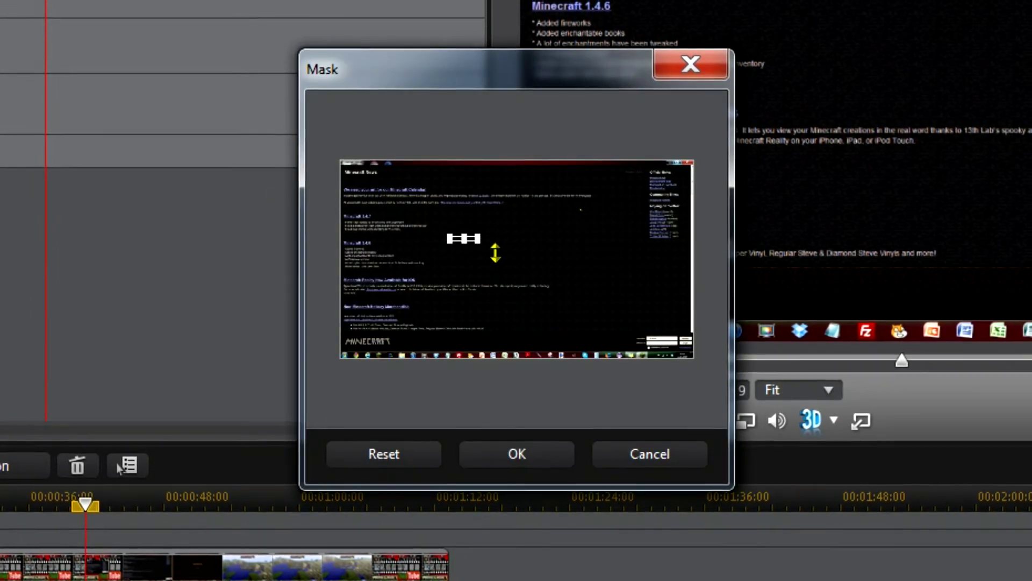
pyautogui.moveTo(480, 240); pyautogui.dragTo(670, 340)
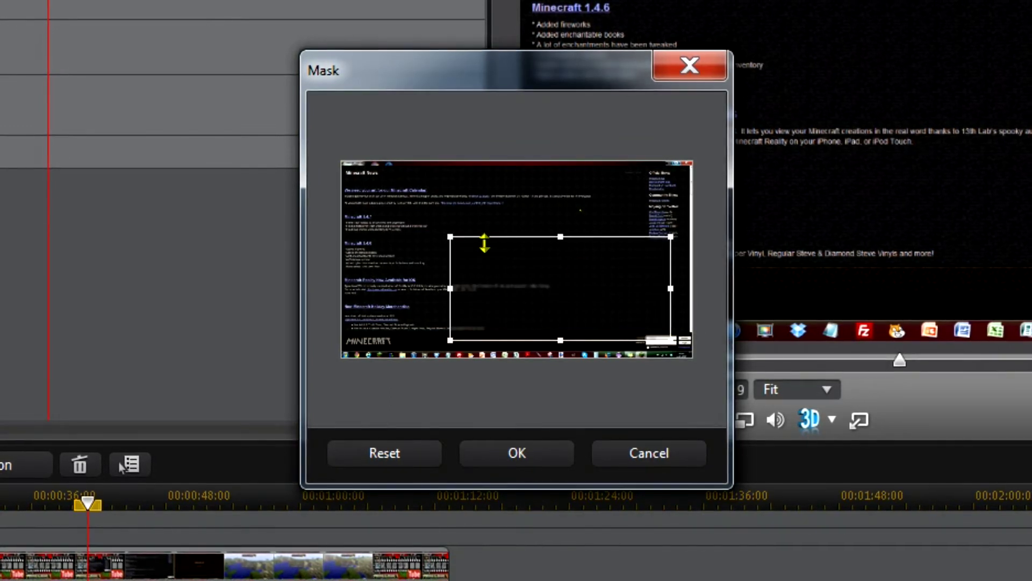
pyautogui.moveTo(450, 237); pyautogui.dragTo(670, 341)
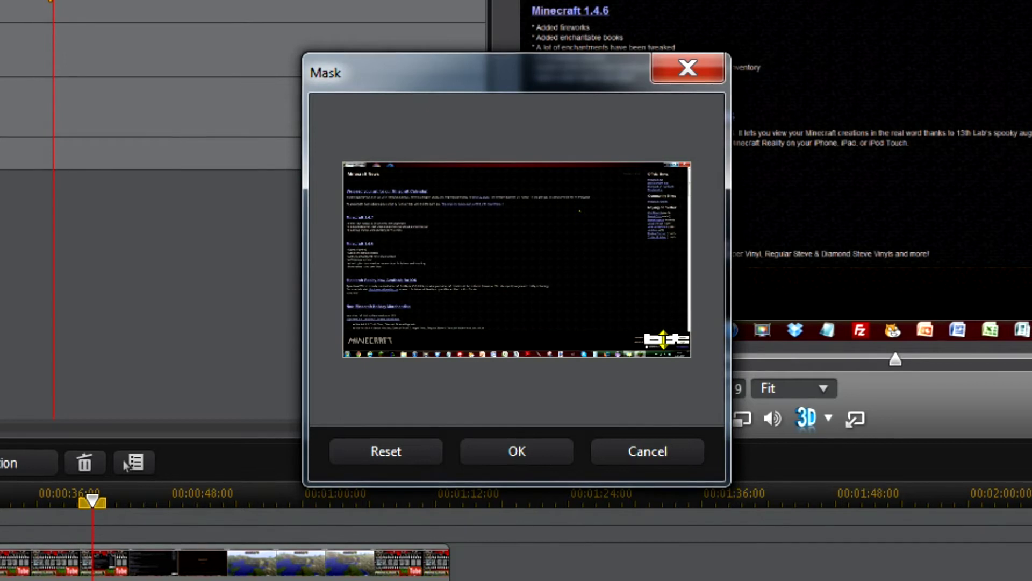
pyautogui.click(552, 458)
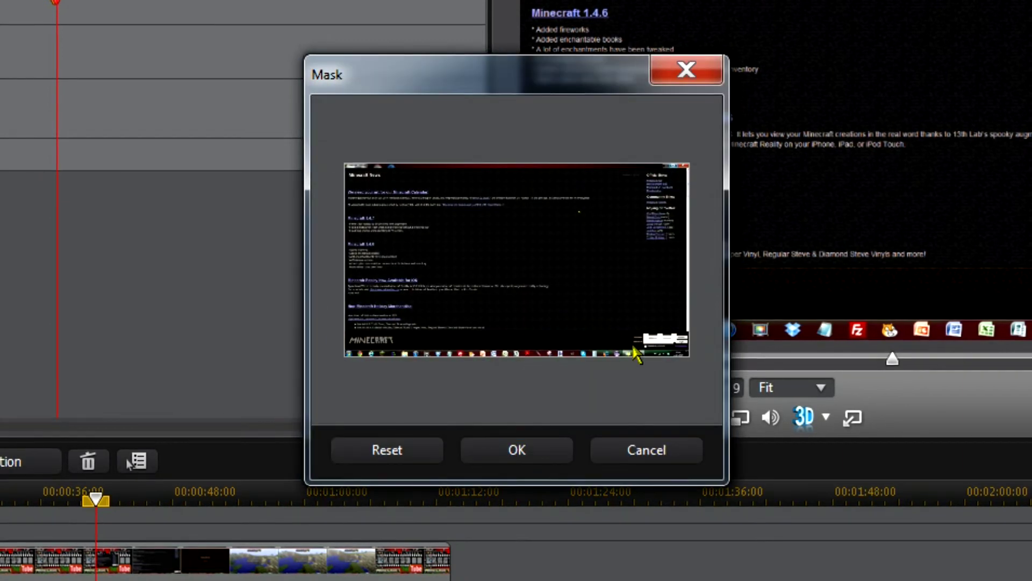
pyautogui.moveTo(645, 336); pyautogui.dragTo(643, 339)
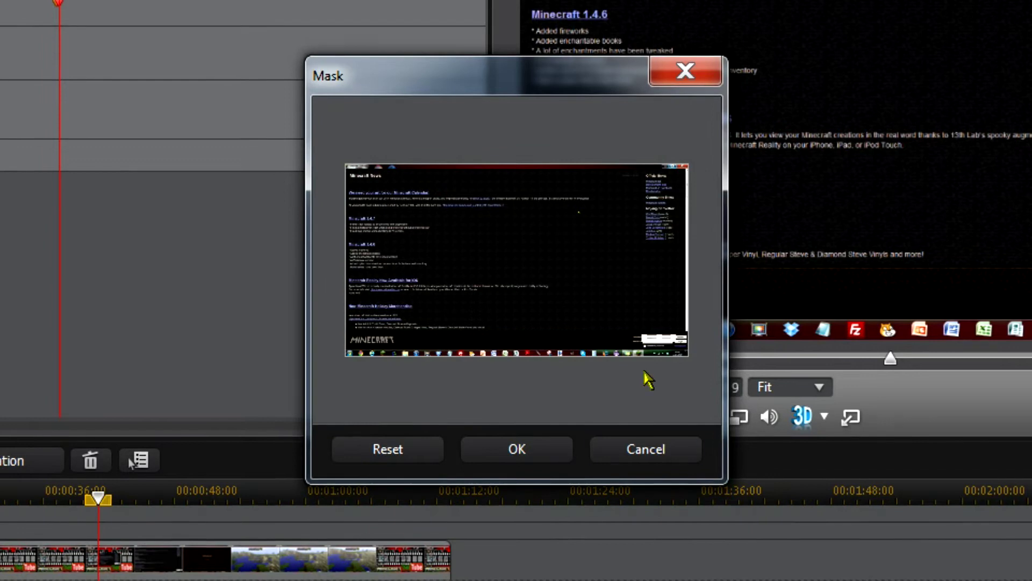
pyautogui.click(563, 450)
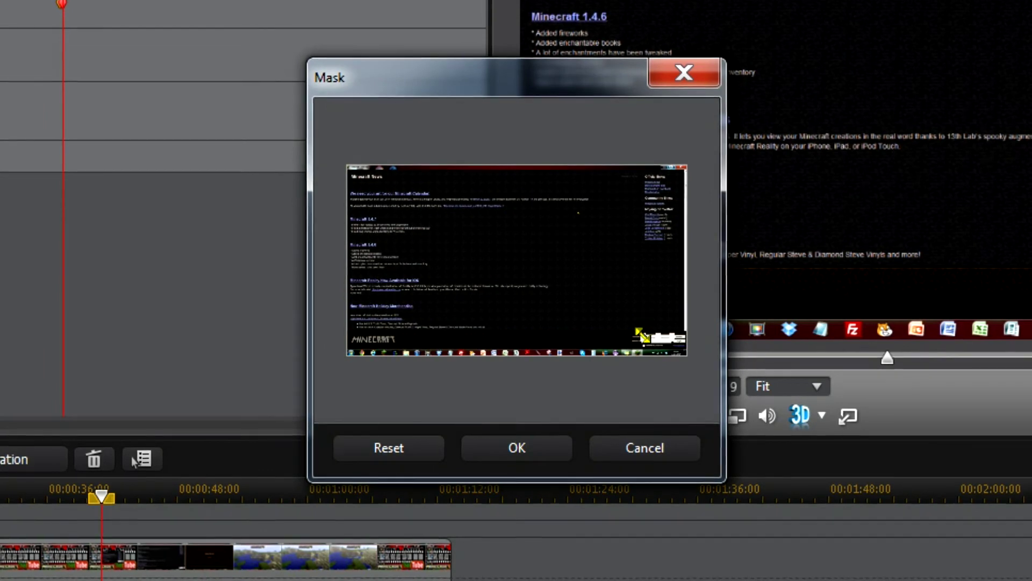
pyautogui.click(514, 448)
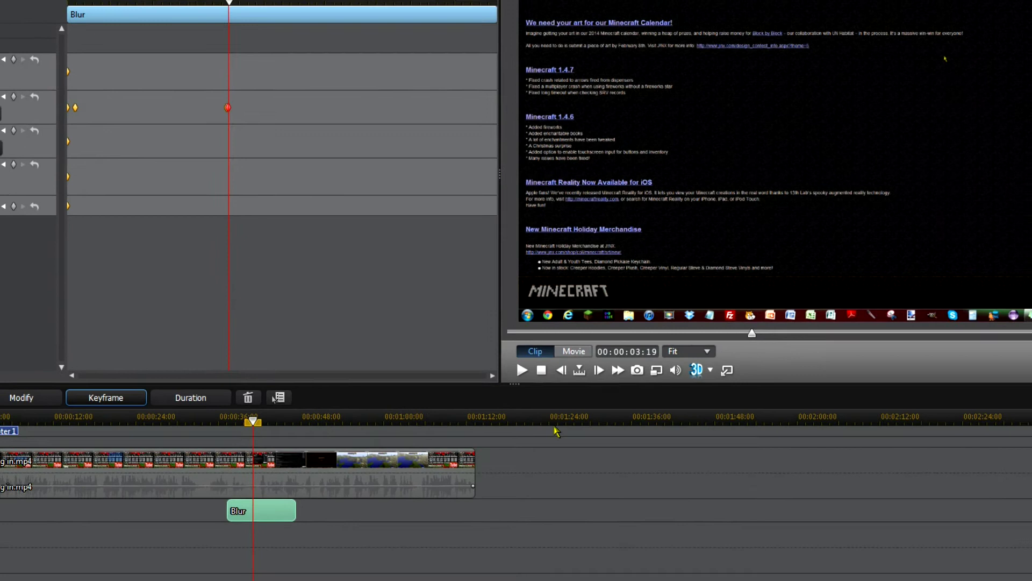
# - Step forward and play through the Blur effect to check the mask over the username field, pausing at 00:00:08:00
pyautogui.click(603, 374)
pyautogui.click(588, 359)
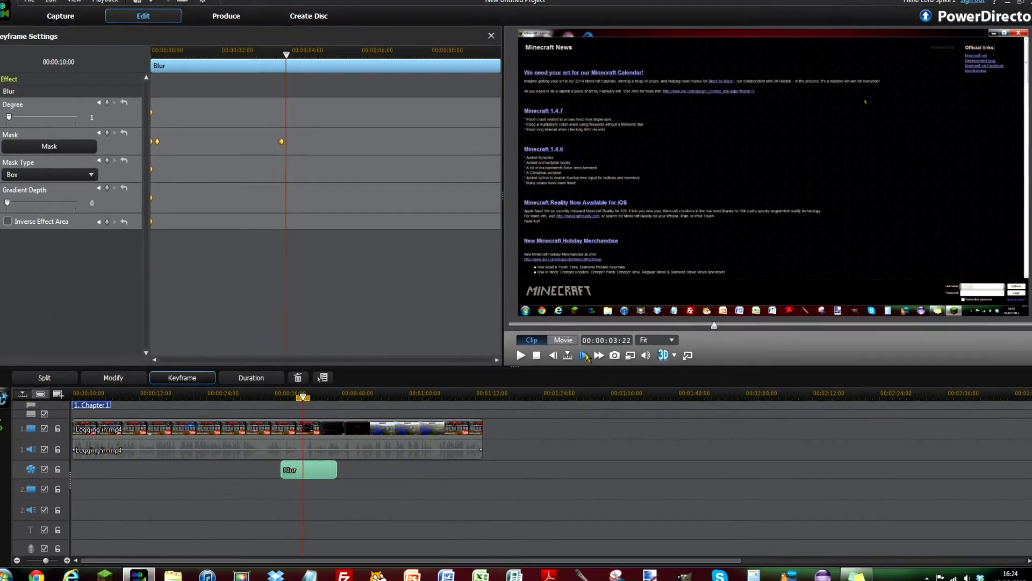
pyautogui.click(583, 353)
pyautogui.click(583, 353)
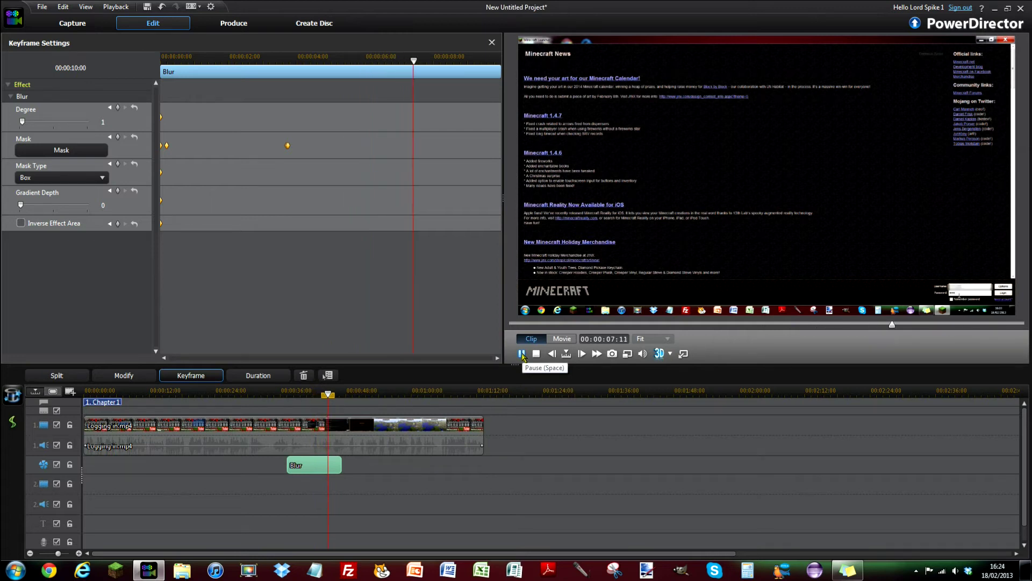
pyautogui.click(521, 354)
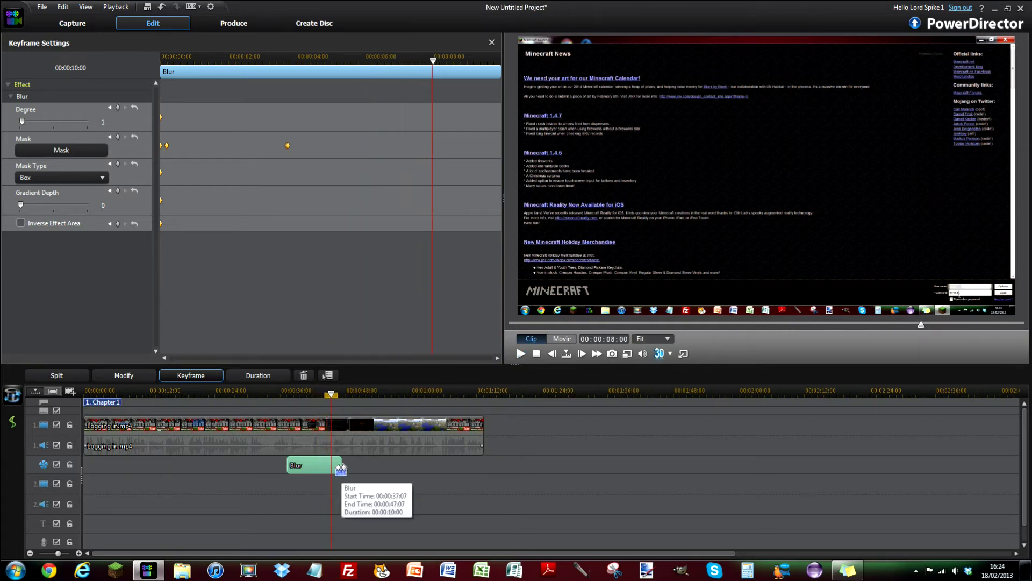
# - Extend the Blur effect's duration to 00:00:10:08 and play back its final part
pyautogui.moveTo(343, 466)
pyautogui.mouseDown()
pyautogui.moveTo(409, 469)
pyautogui.moveTo(343, 459)
pyautogui.mouseUp()
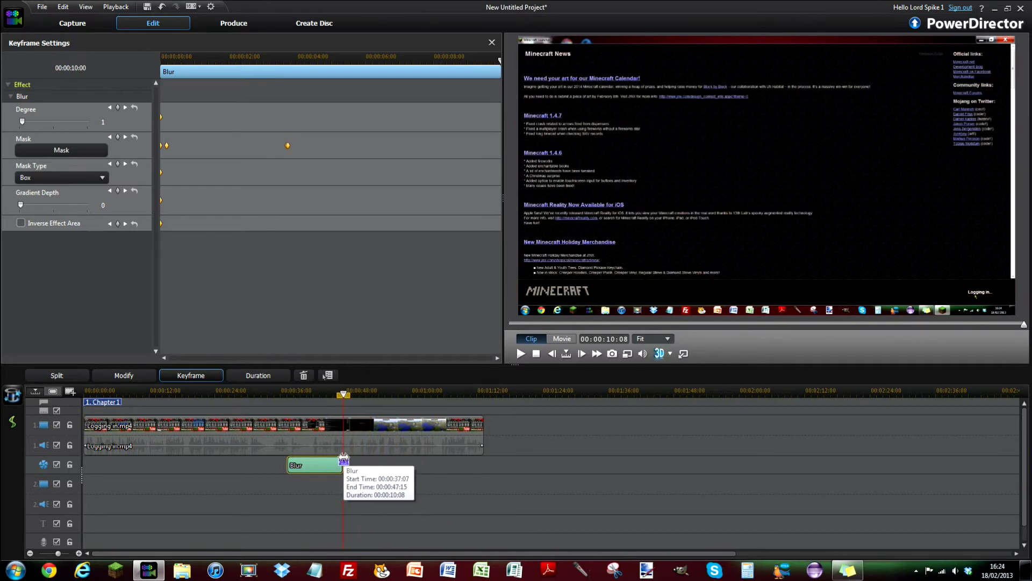
pyautogui.moveTo(365, 505); pyautogui.dragTo(323, 494)
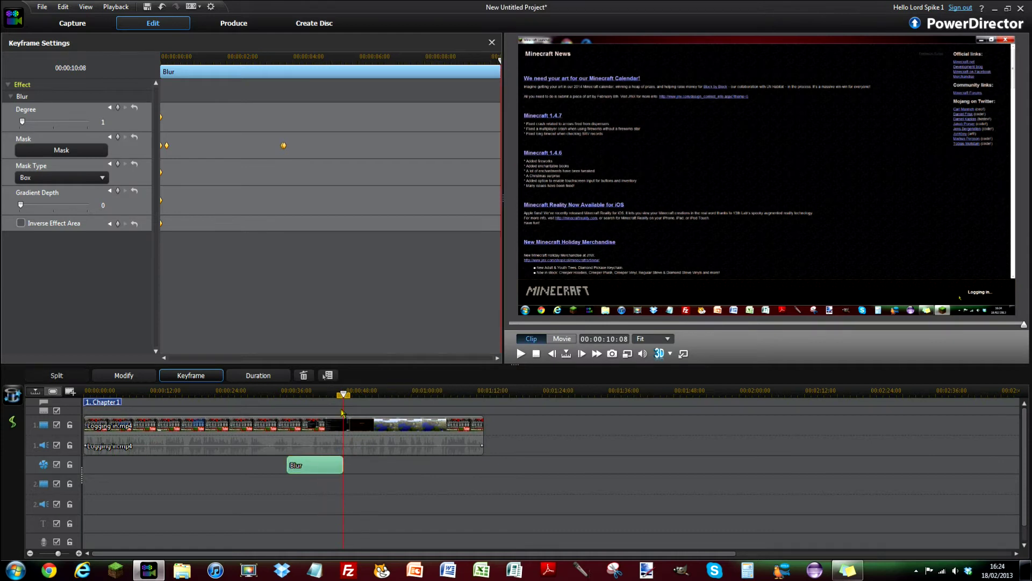
pyautogui.click(323, 389)
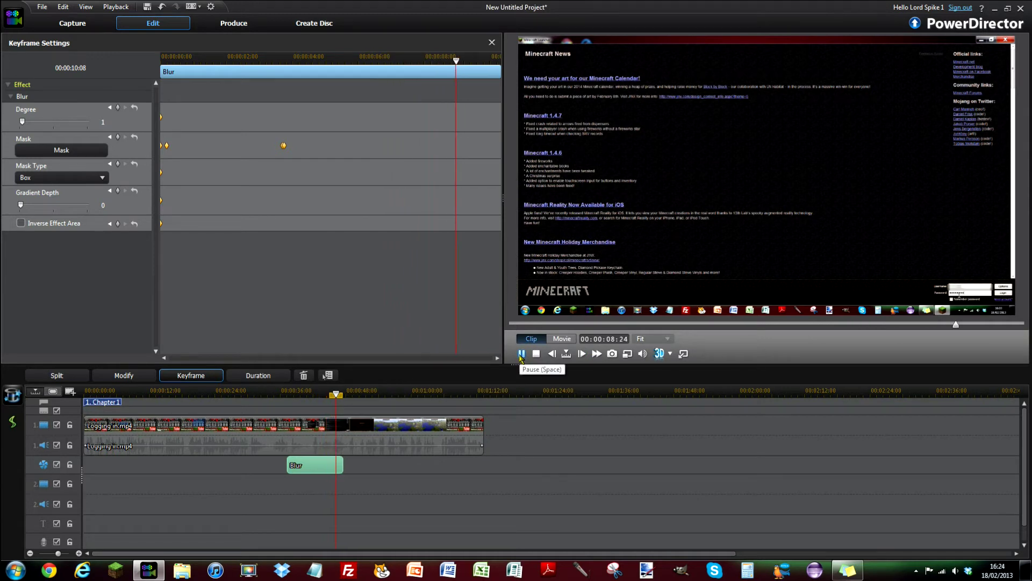
pyautogui.click(521, 354)
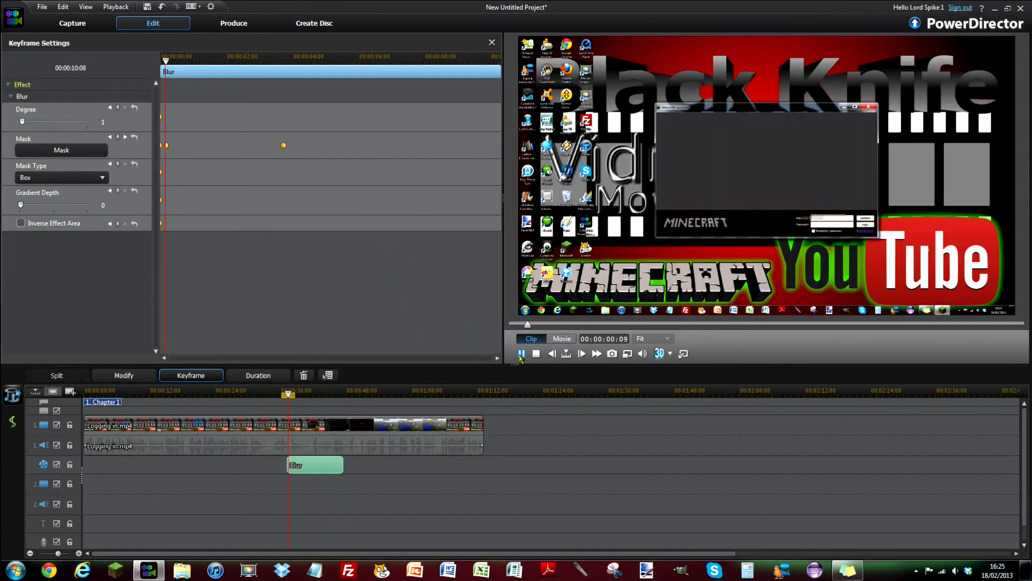
pyautogui.click(520, 354)
# - Extend the Blur effect's duration to 00:00:13:14 and play back the login sequence up to 00:00:10:08
pyautogui.click(344, 391)
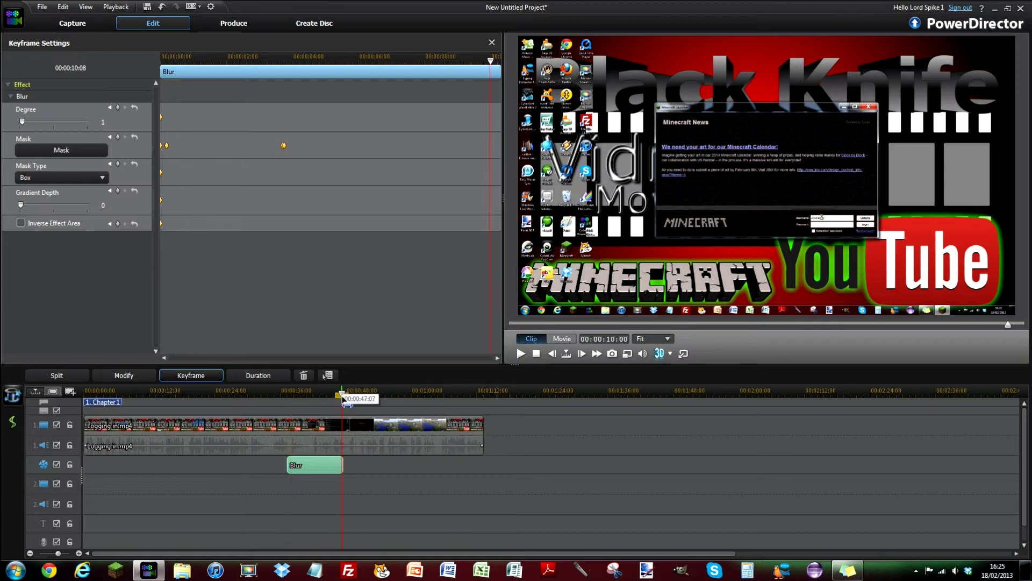
pyautogui.moveTo(346, 466); pyautogui.dragTo(361, 466)
pyautogui.click(342, 390)
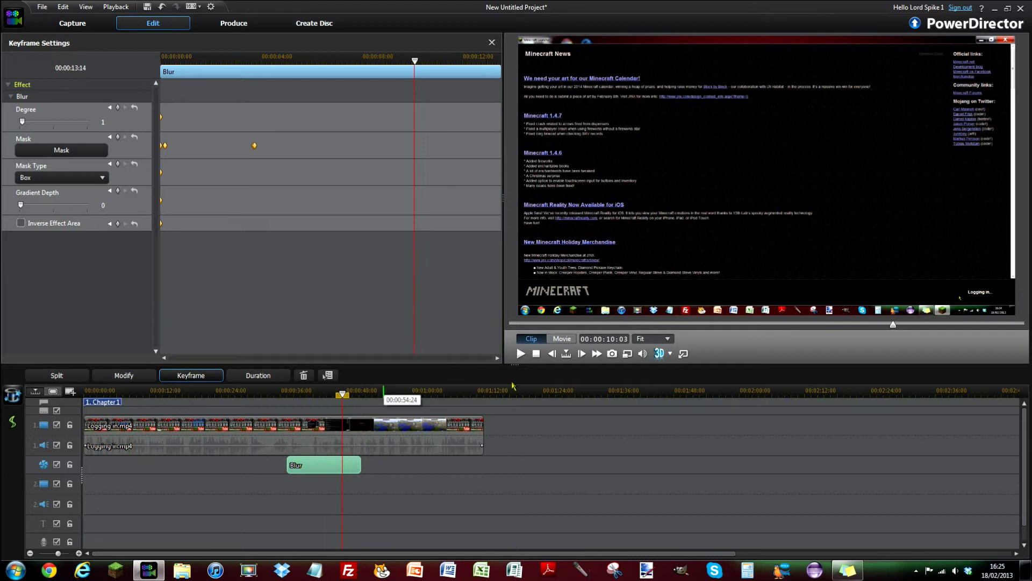
pyautogui.click(521, 353)
pyautogui.click(520, 354)
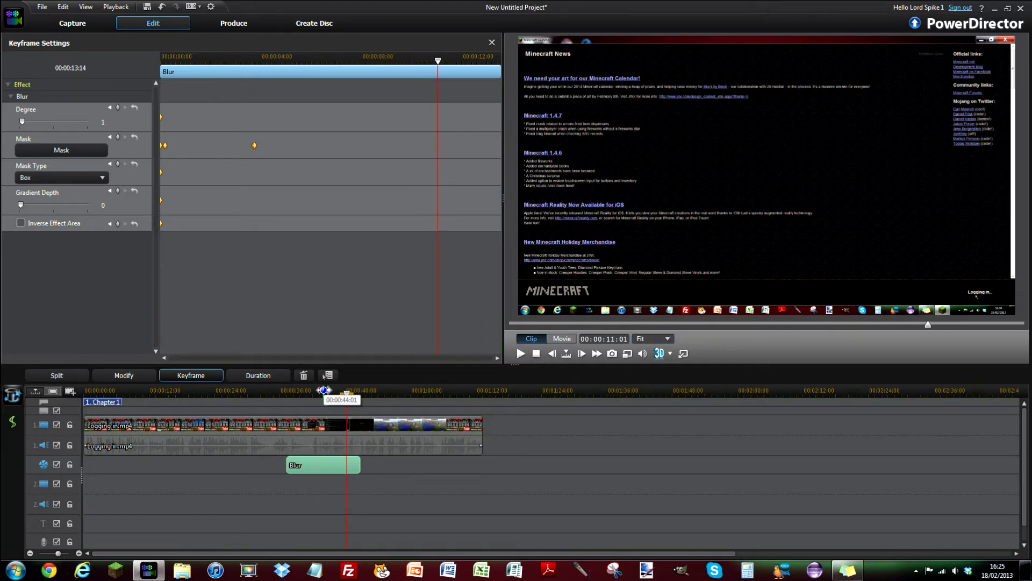
pyautogui.click(324, 390)
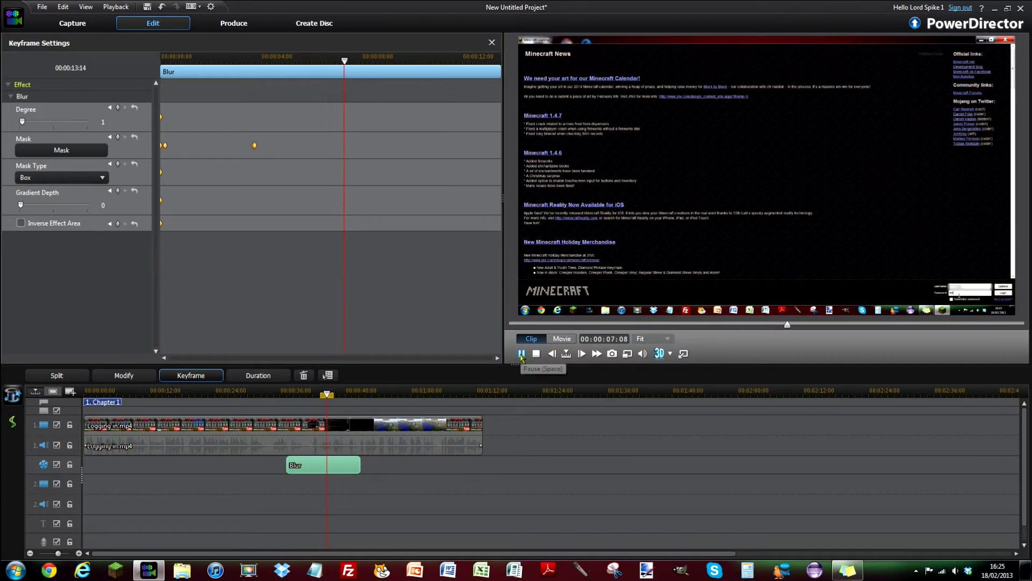
pyautogui.click(521, 354)
pyautogui.click(521, 354)
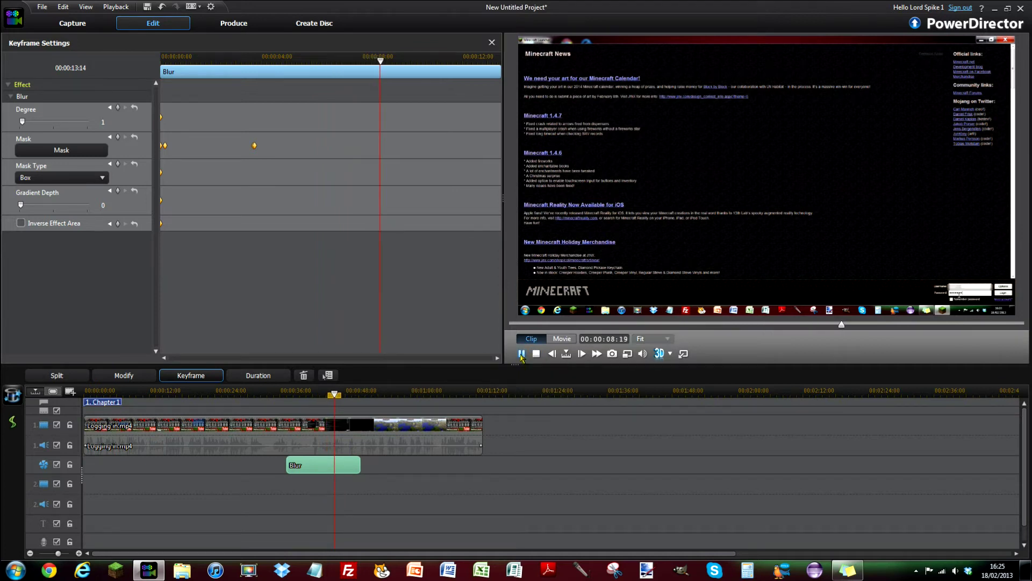
pyautogui.click(520, 353)
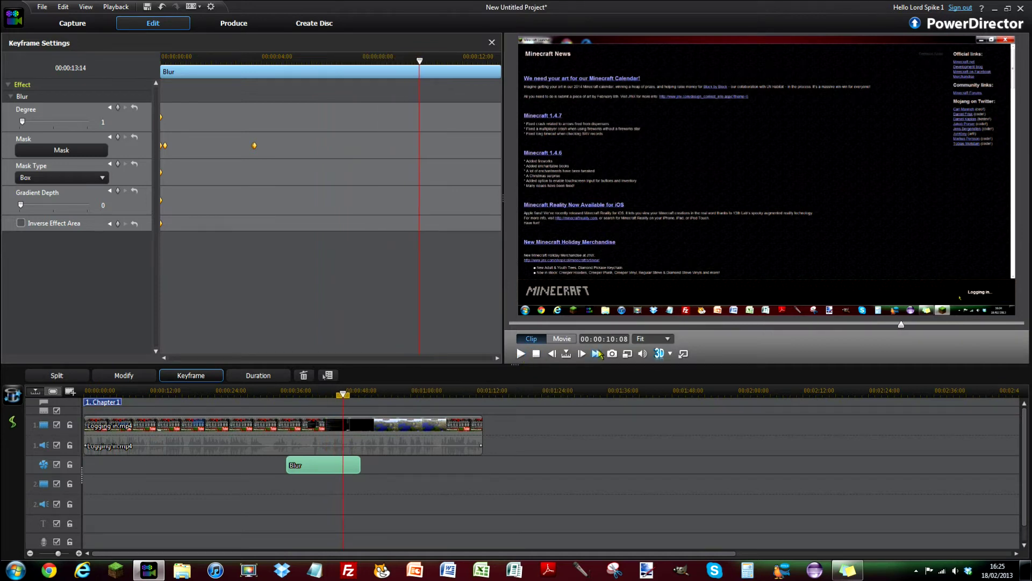
# - Step to the last frame showing the login fields and trim the Blur effect to end there, at a duration of 00:00:09:24
pyautogui.click(552, 353)
pyautogui.click(552, 353)
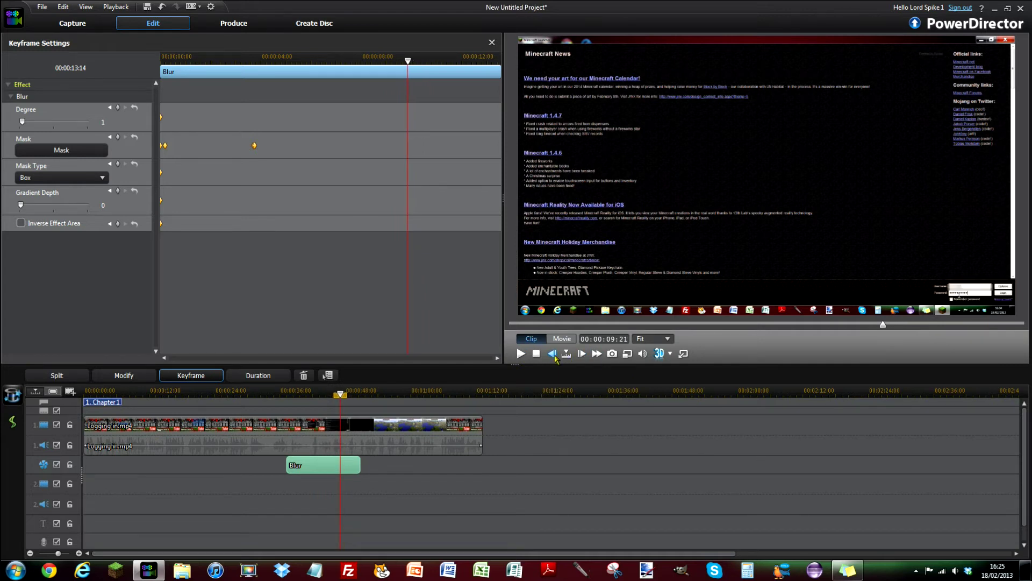
pyautogui.click(582, 354)
pyautogui.click(582, 354)
pyautogui.click(581, 354)
pyautogui.click(582, 354)
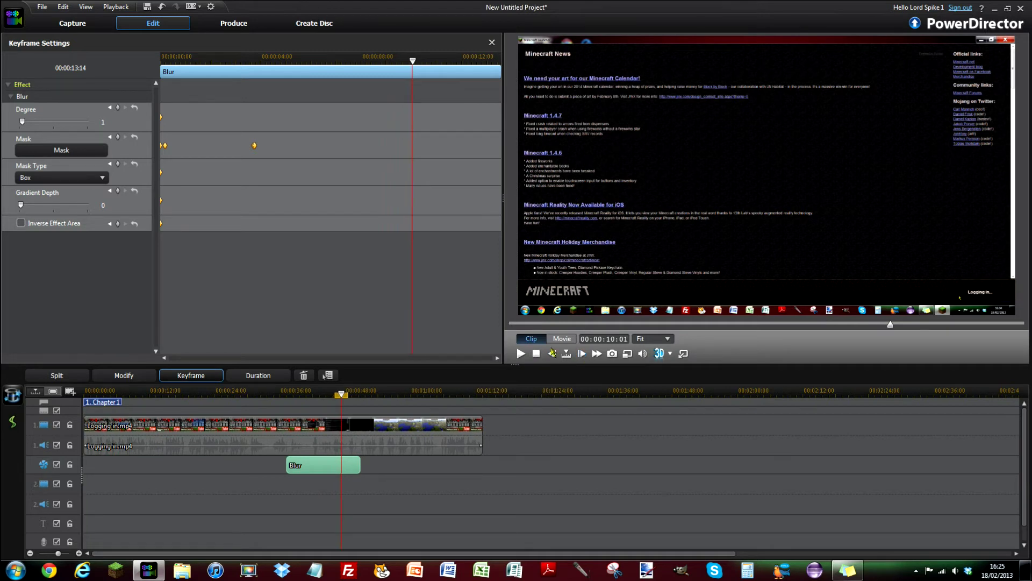
pyautogui.click(552, 354)
pyautogui.click(552, 354)
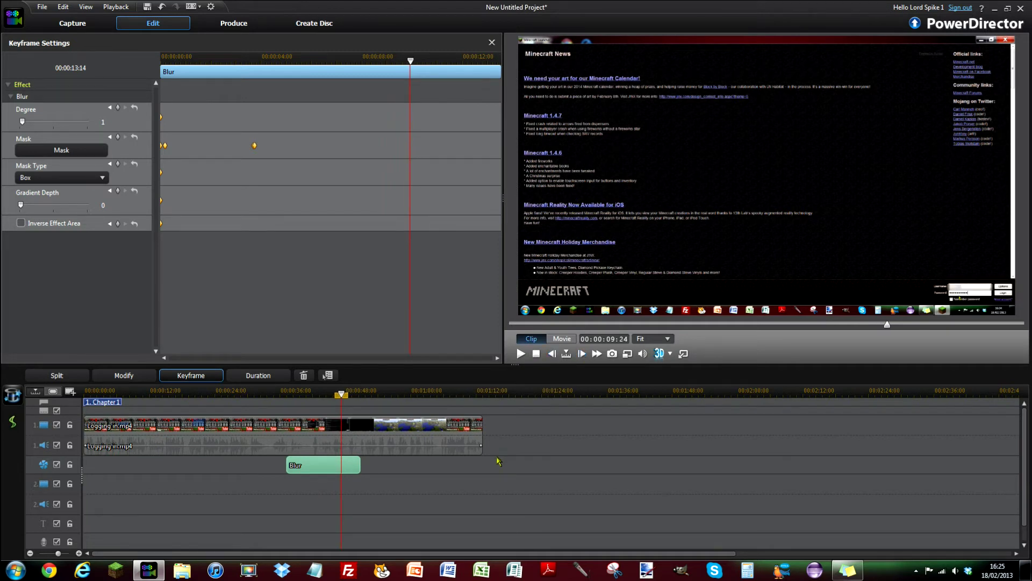
pyautogui.click(344, 472)
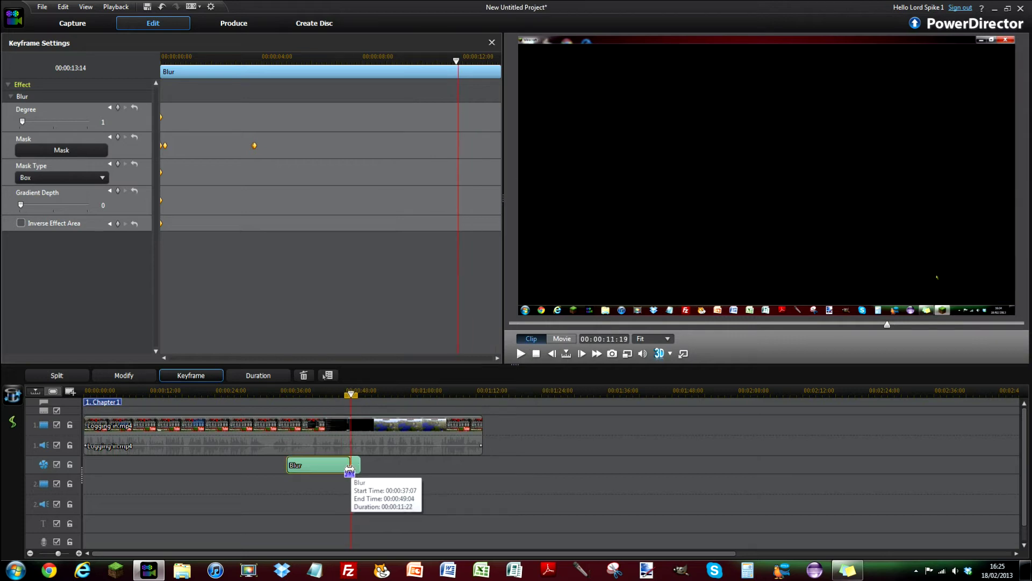
pyautogui.moveTo(343, 472); pyautogui.dragTo(345, 487)
# - Play back the end of the blurred section in the movie preview and step back to 00:00:47:06 to check where the blur stops
pyautogui.click(335, 393)
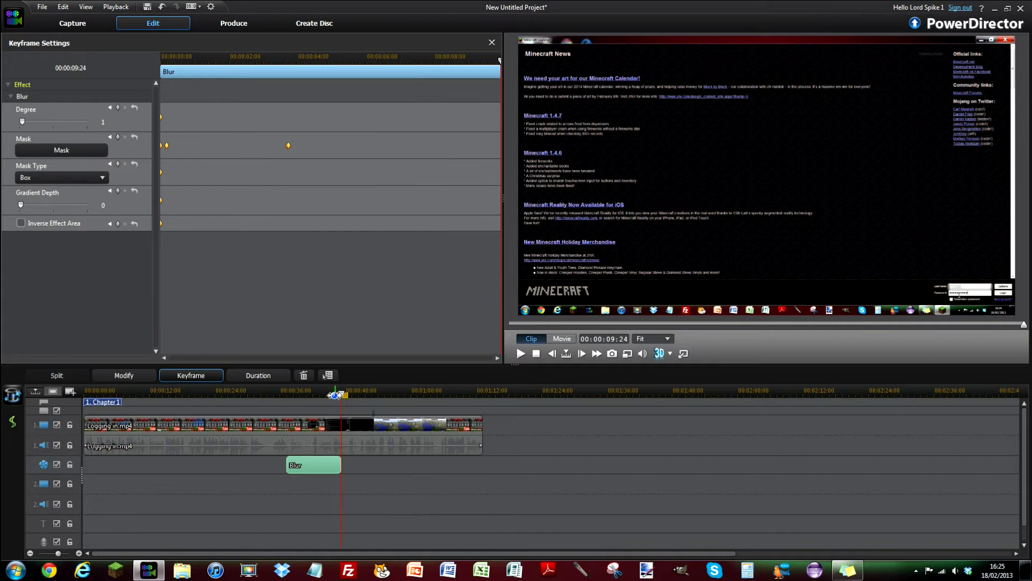
pyautogui.click(520, 354)
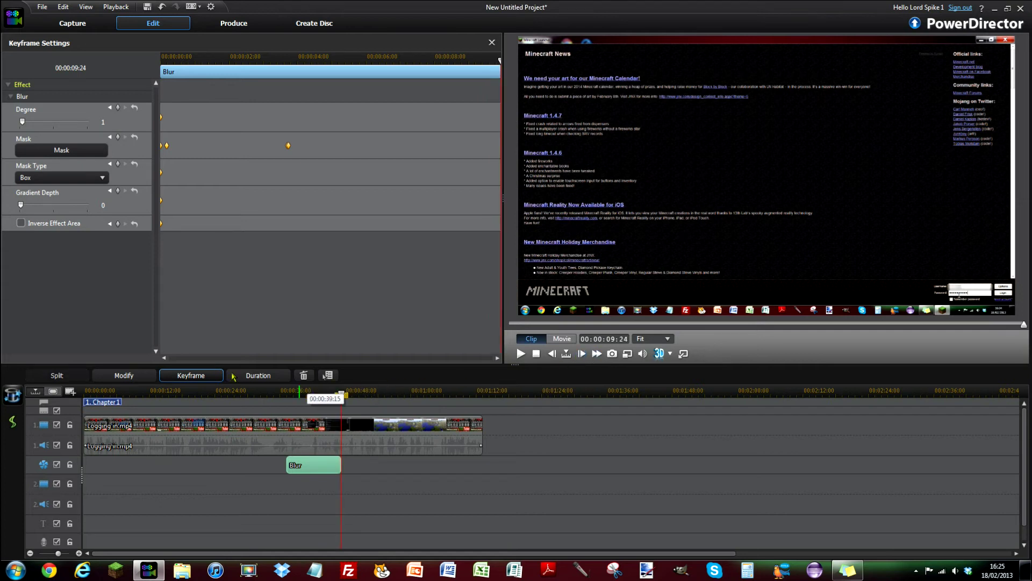
pyautogui.click(521, 354)
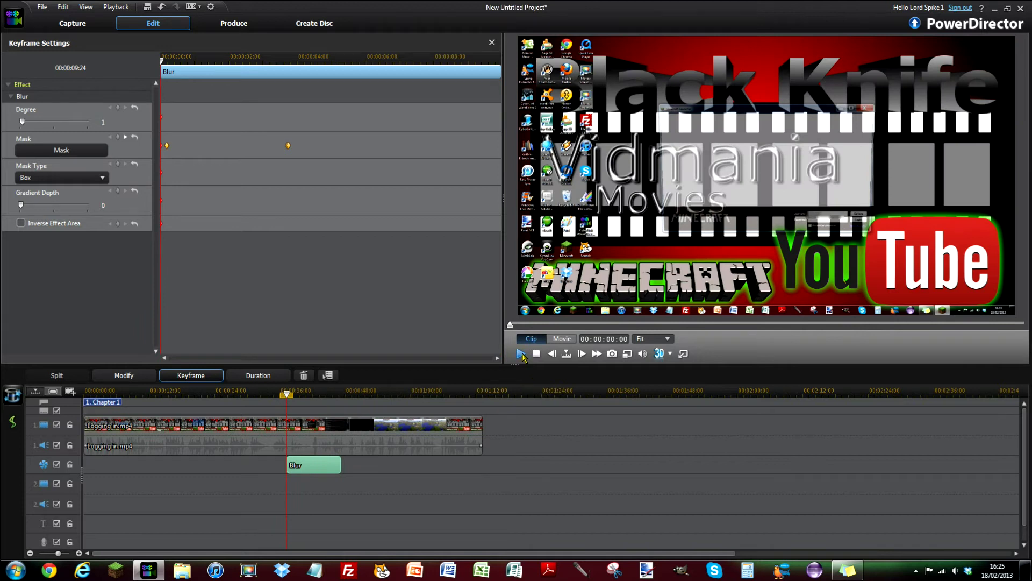
pyautogui.click(331, 395)
pyautogui.click(519, 354)
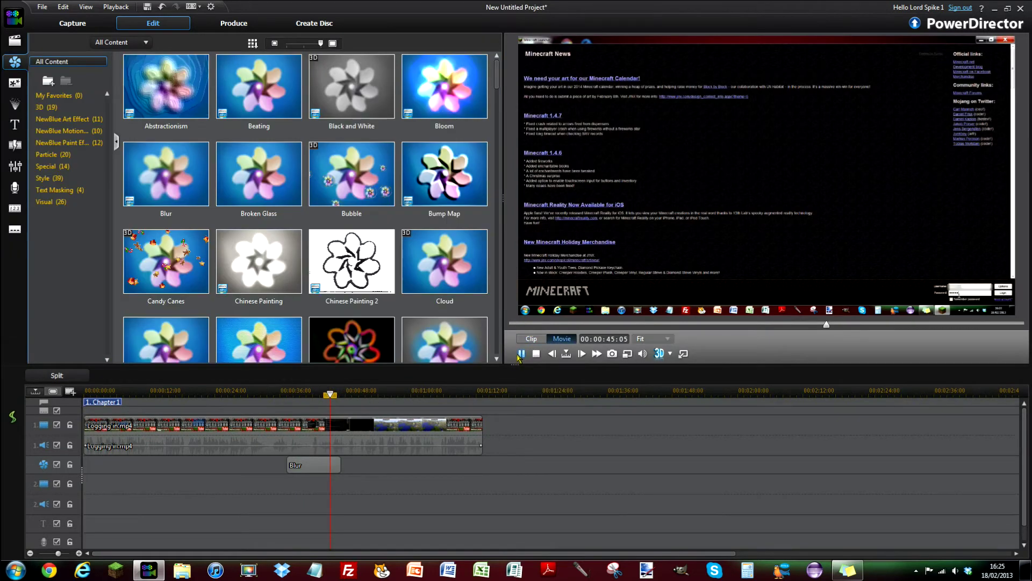
pyautogui.press('space')
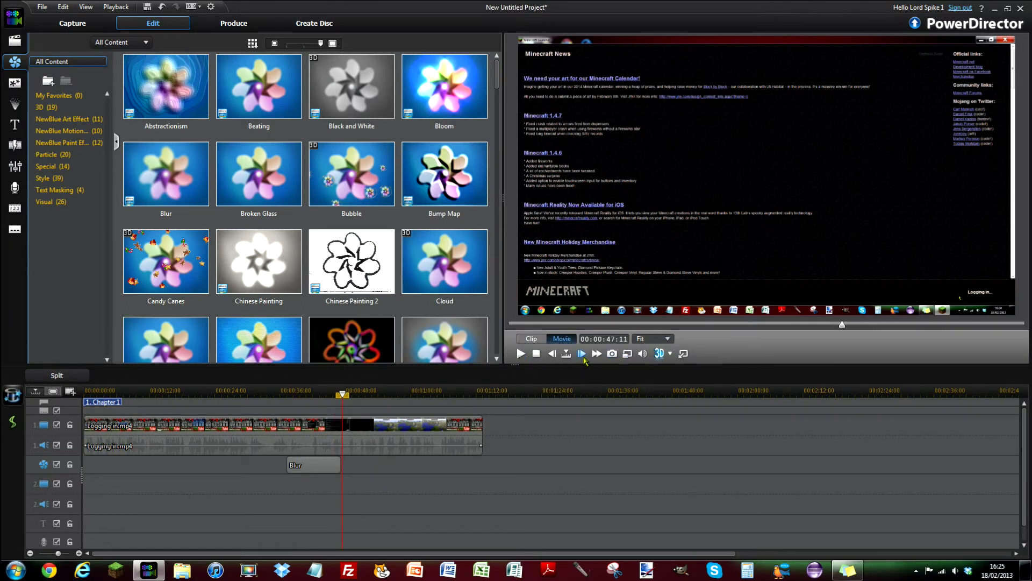
pyautogui.click(552, 354)
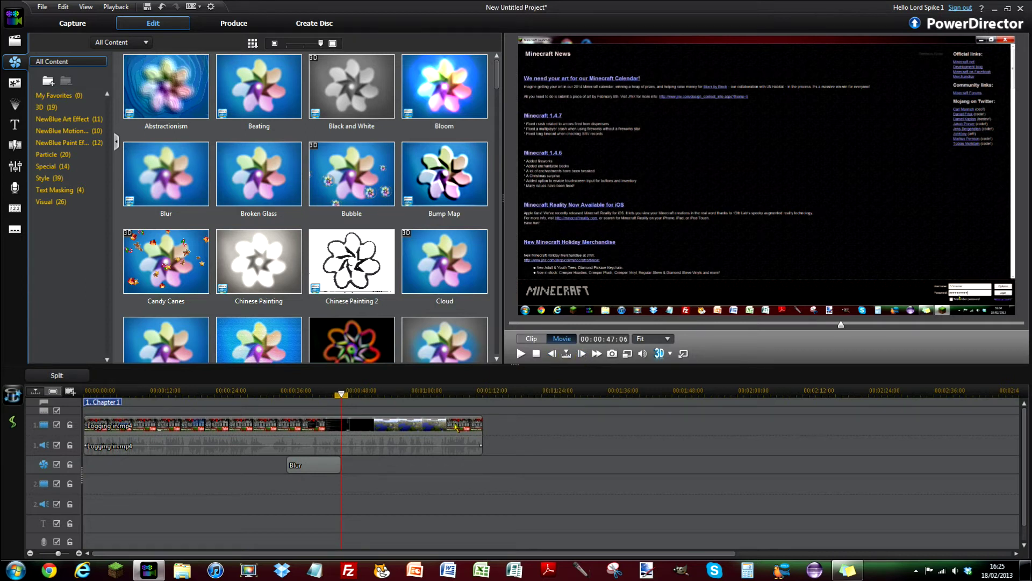
# - Enlarge the timeline scale and extend the end of the Blur effect slightly, to a duration of 00:00:10:01
pyautogui.click(334, 465)
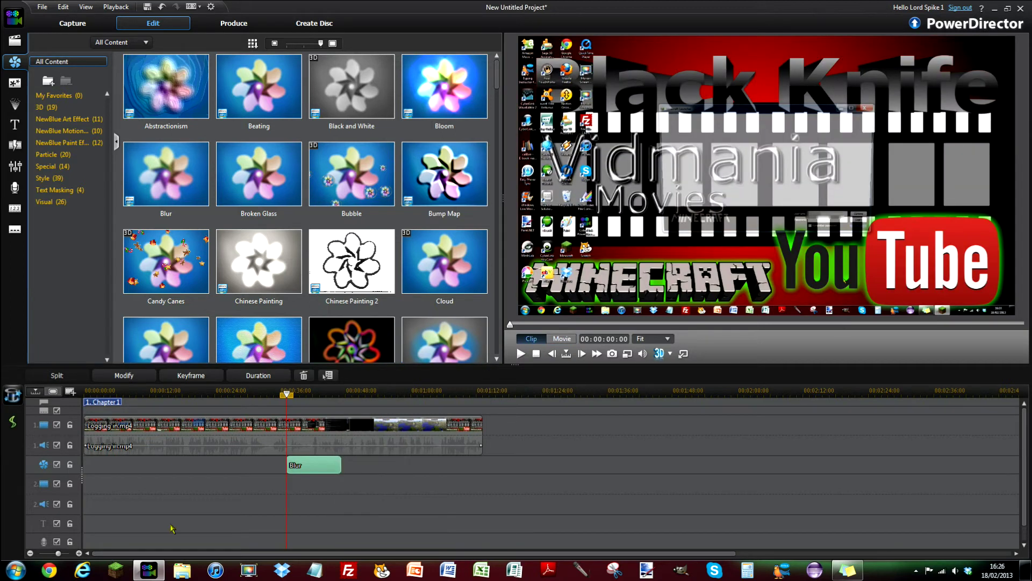
pyautogui.click(79, 553)
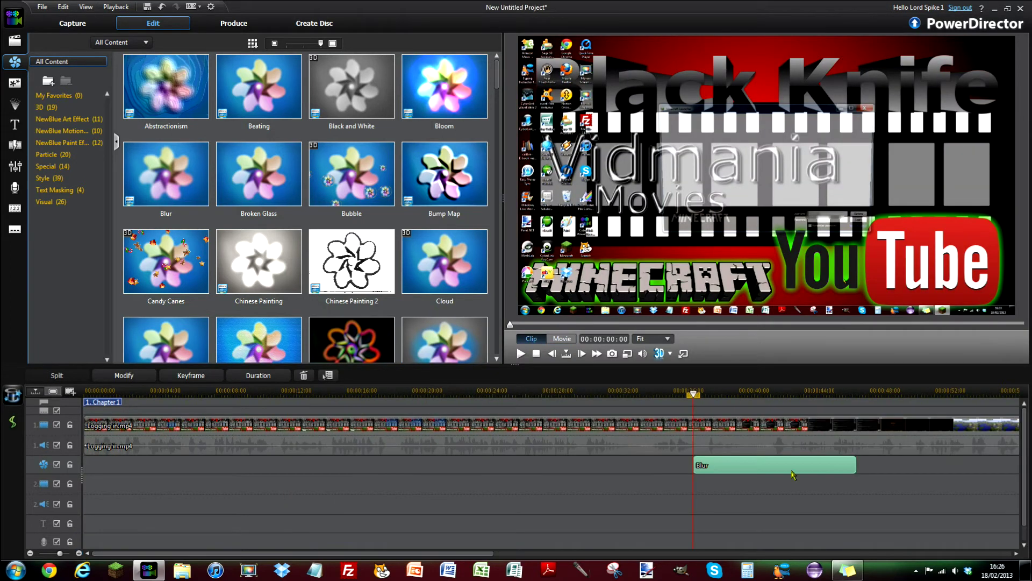
pyautogui.click(857, 465)
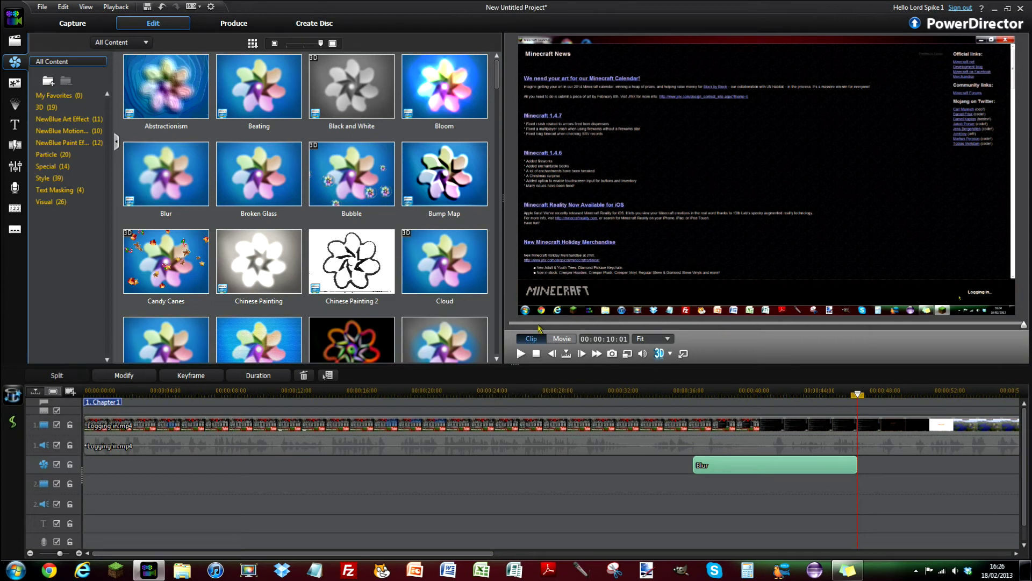
# - Play back the end of the blurred login section in the movie preview, stopping at 00:00:49:02
pyautogui.click(521, 354)
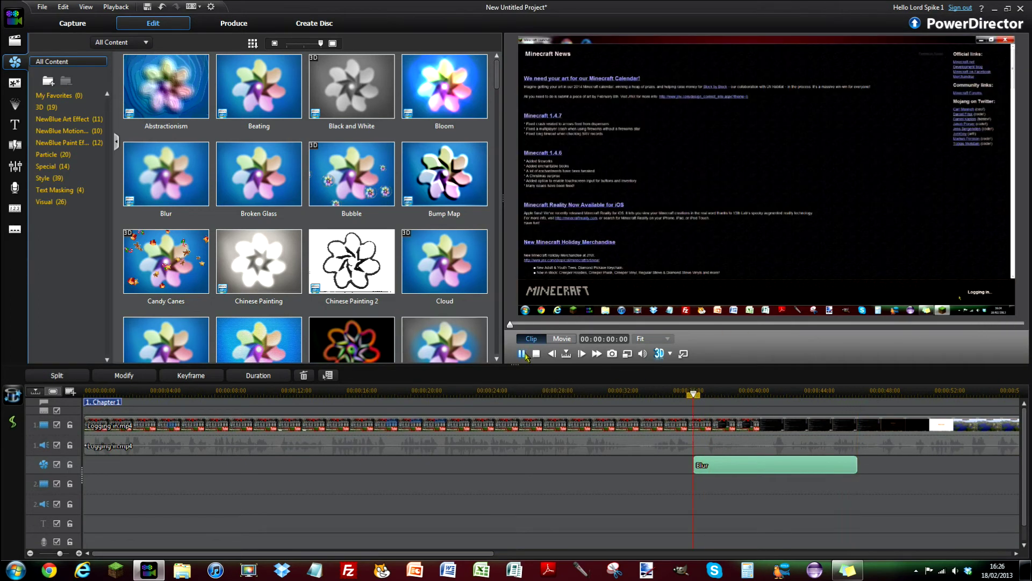
pyautogui.click(552, 353)
pyautogui.click(813, 390)
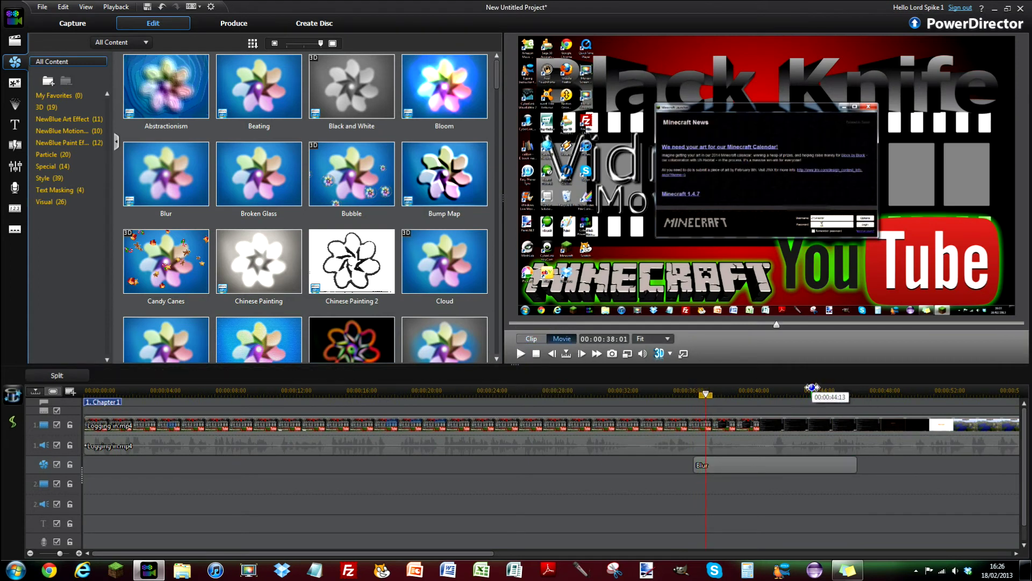
pyautogui.click(832, 390)
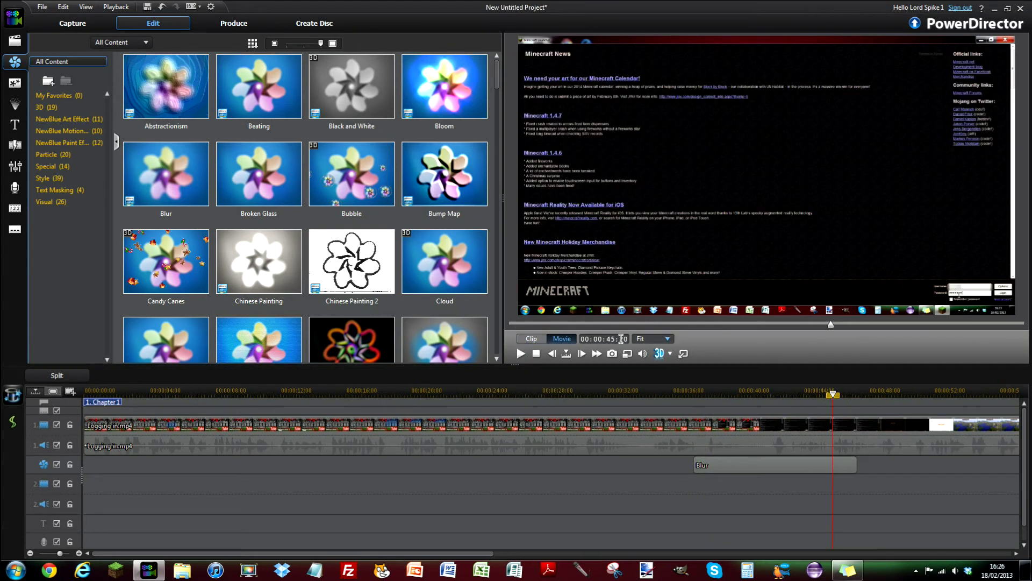
pyautogui.click(520, 354)
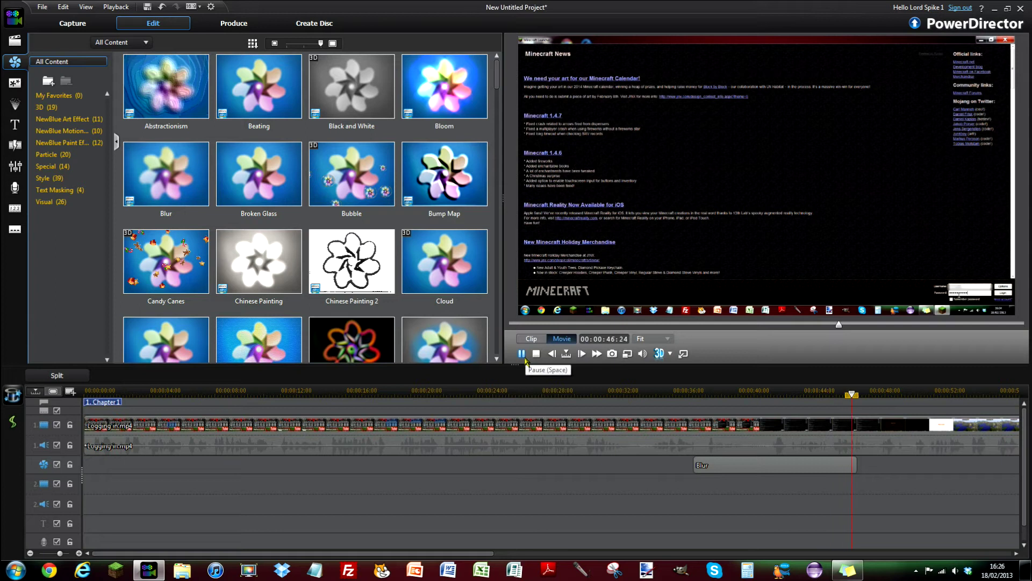
pyautogui.click(522, 354)
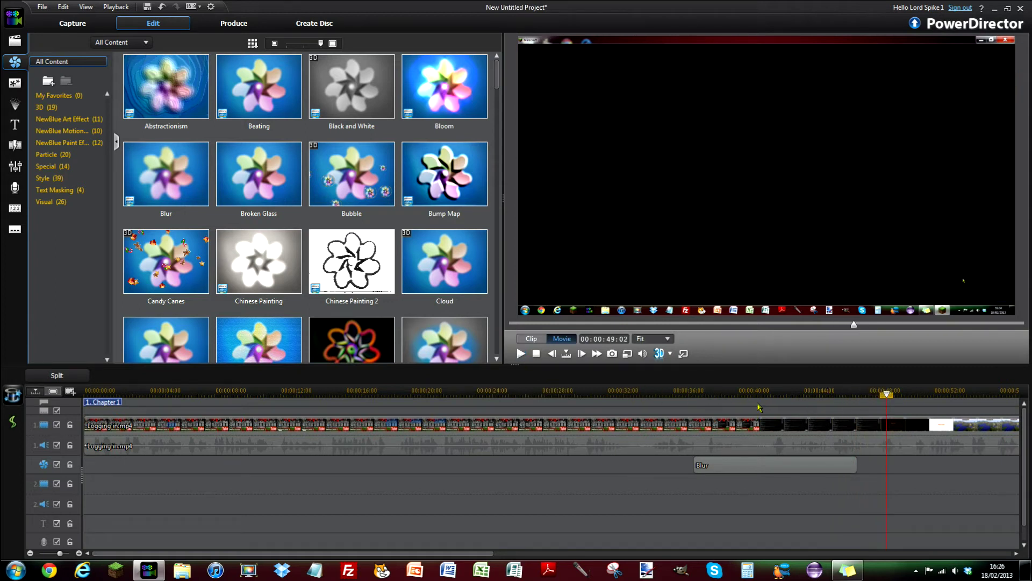
# - Play the movie from 00:00:36:07, just before the Blur effect begins, to 00:00:43:08 to check the username mask
pyautogui.click(677, 390)
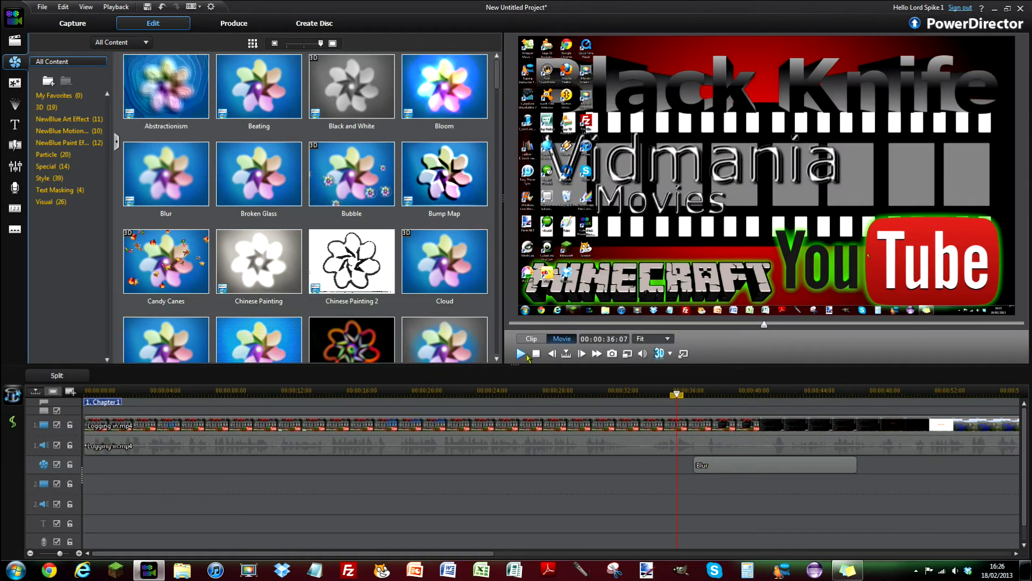
pyautogui.click(521, 353)
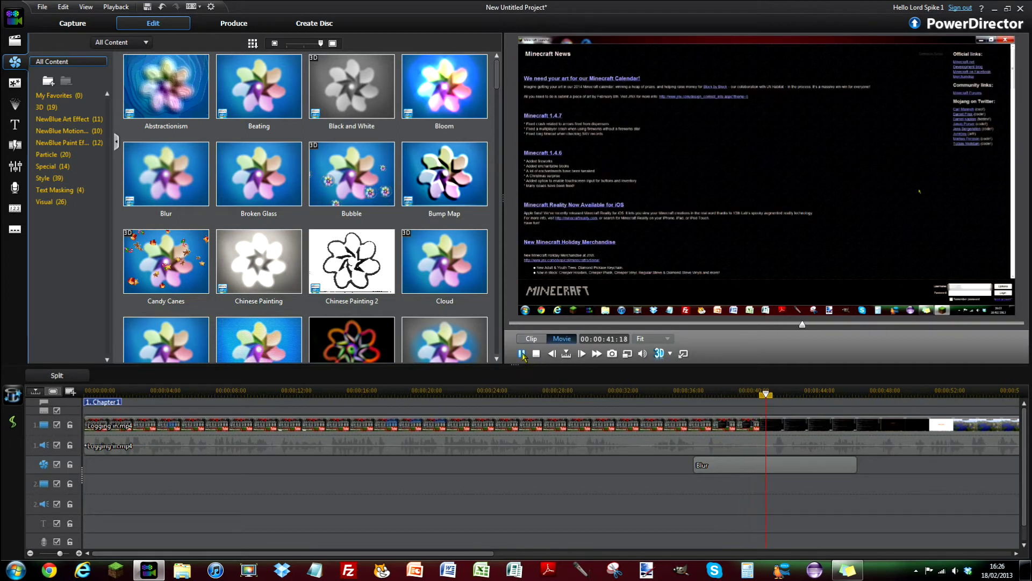
pyautogui.click(521, 354)
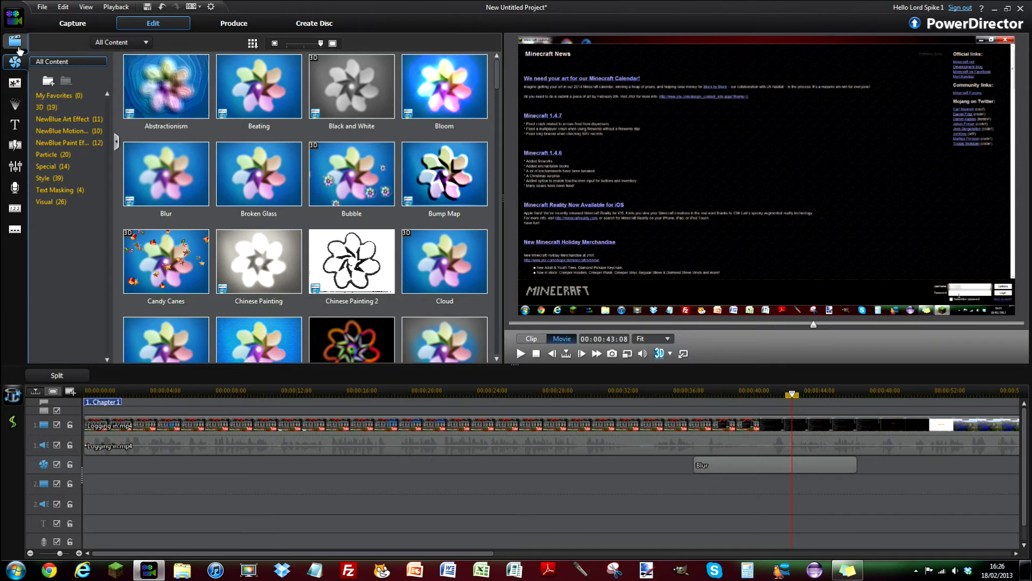
# - Select the Blur effect on the timeline and open its keyframe settings near the start of the effect
pyautogui.click(718, 466)
pyautogui.click(695, 392)
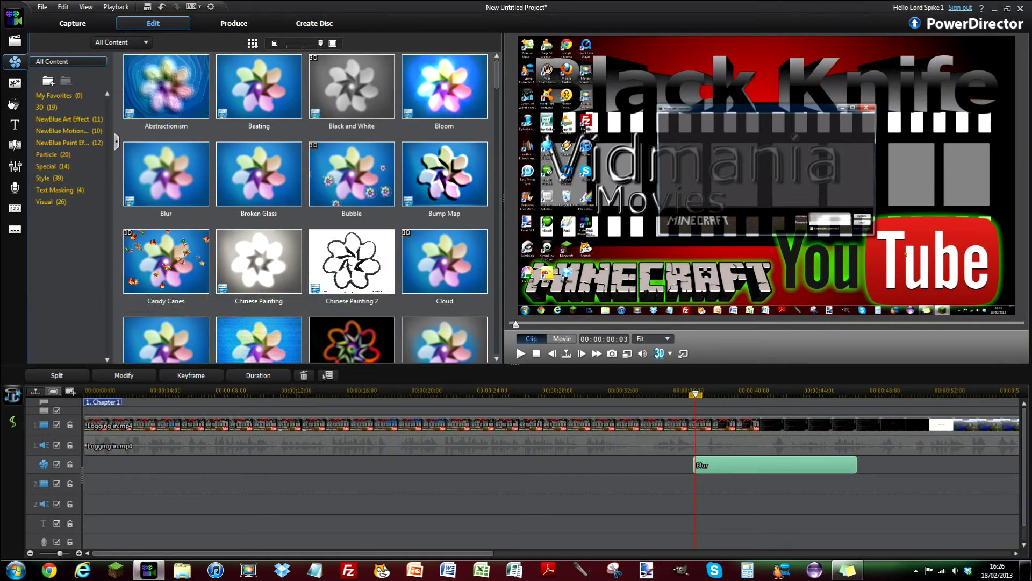
pyautogui.click(115, 375)
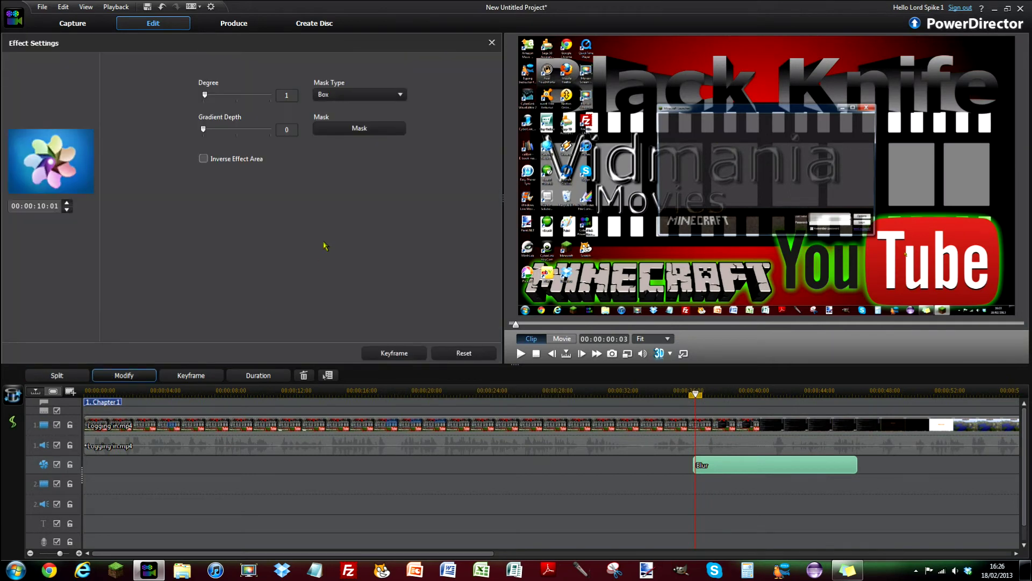
pyautogui.click(395, 353)
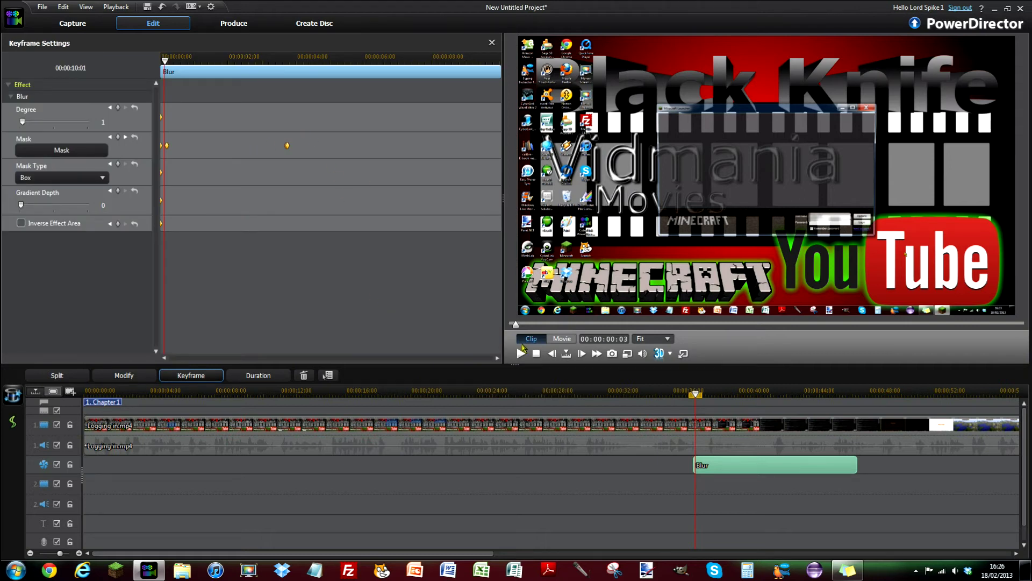
# - Check the existing mask keyframes and place the playhead at 00:00:03:17, the last frame before the launcher window is maximized
pyautogui.click(521, 353)
pyautogui.click(521, 354)
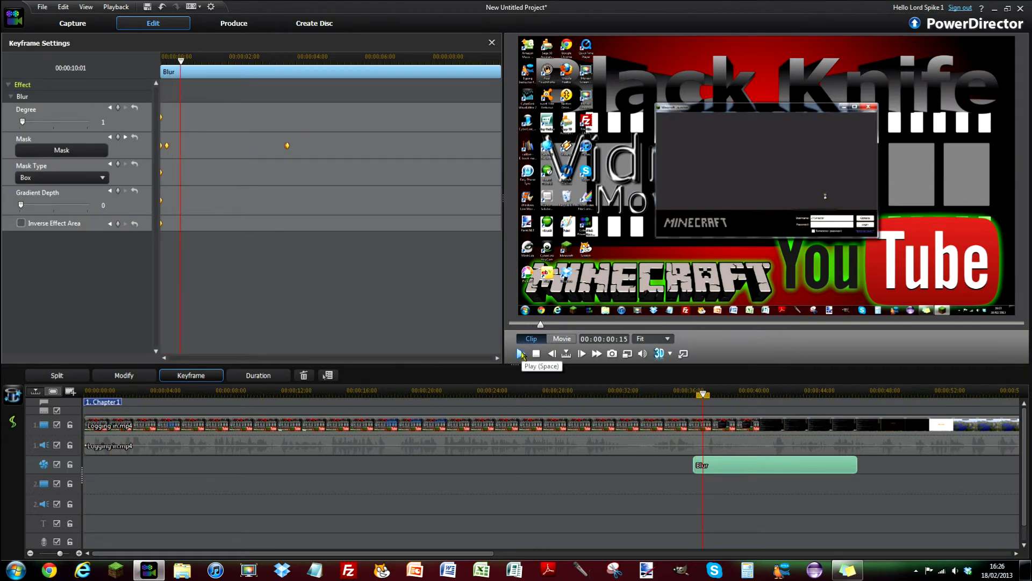
pyautogui.moveTo(181, 61); pyautogui.dragTo(285, 88)
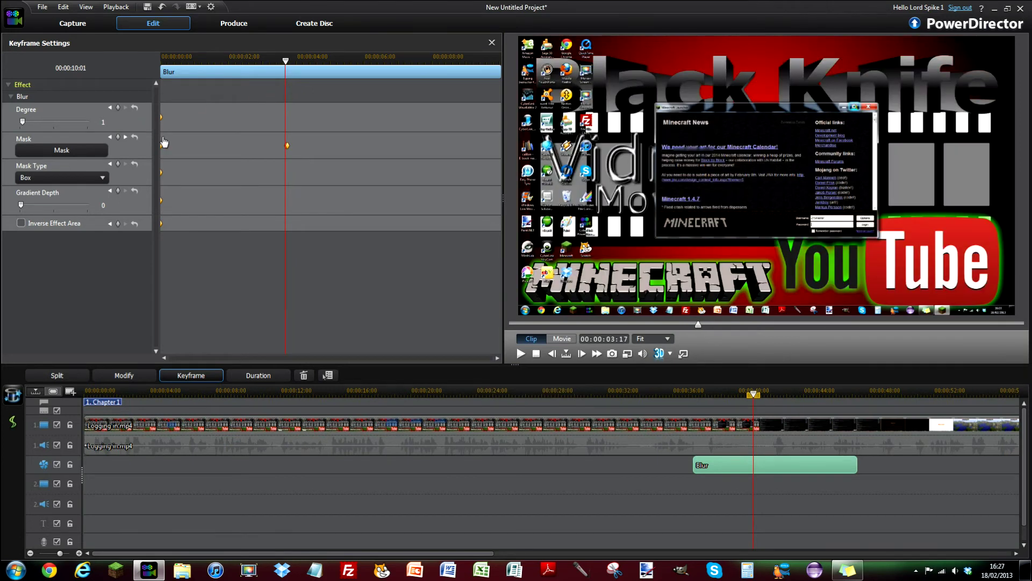
pyautogui.rightClick(167, 146)
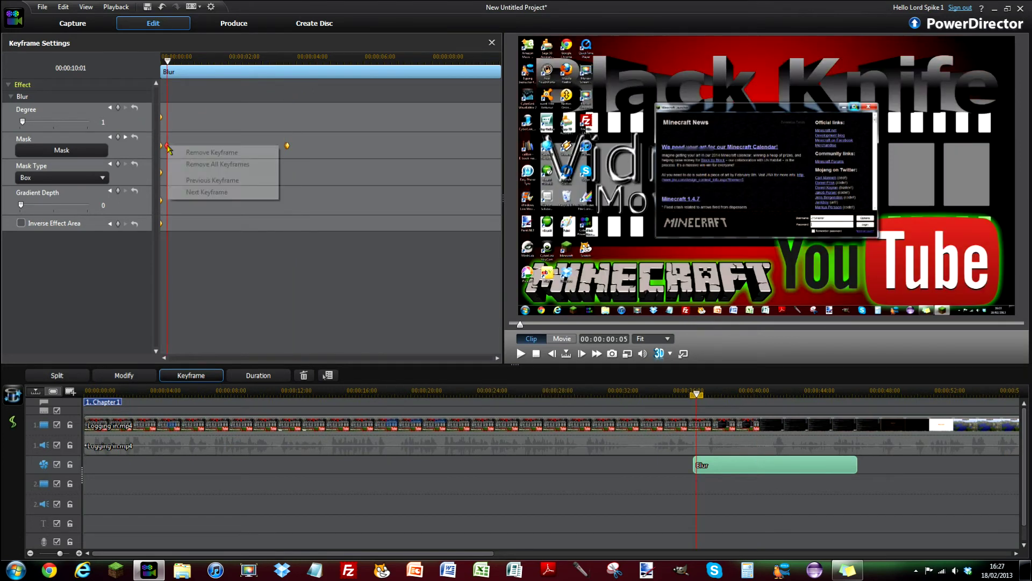
pyautogui.click(222, 125)
pyautogui.click(287, 146)
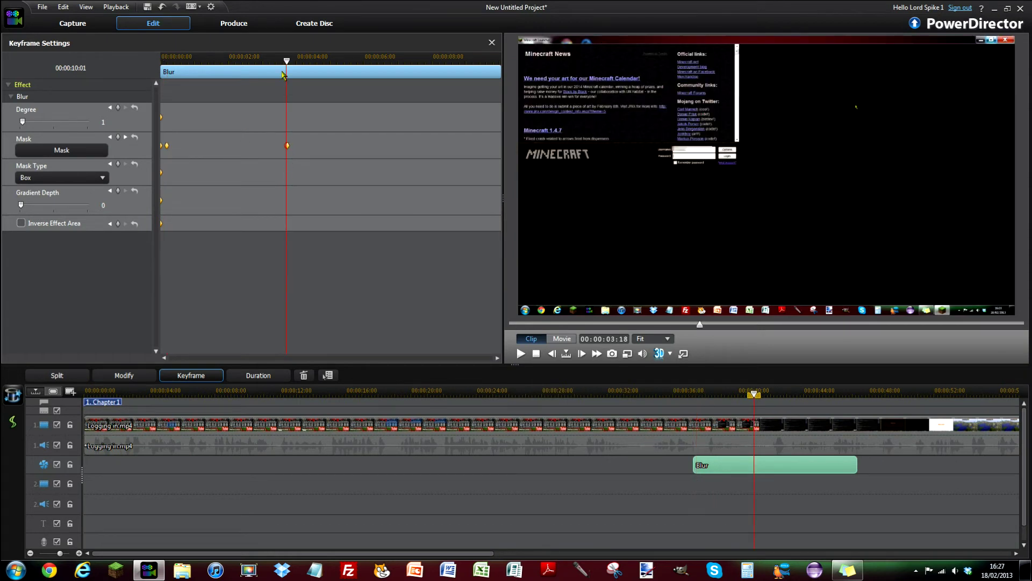
pyautogui.moveTo(287, 63); pyautogui.dragTo(285, 63)
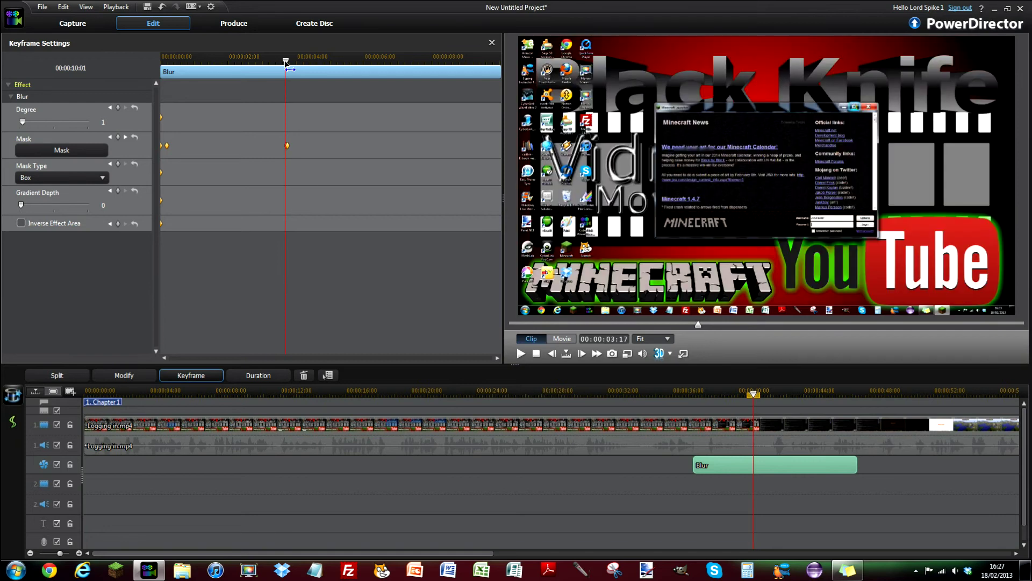
pyautogui.click(582, 355)
pyautogui.click(552, 354)
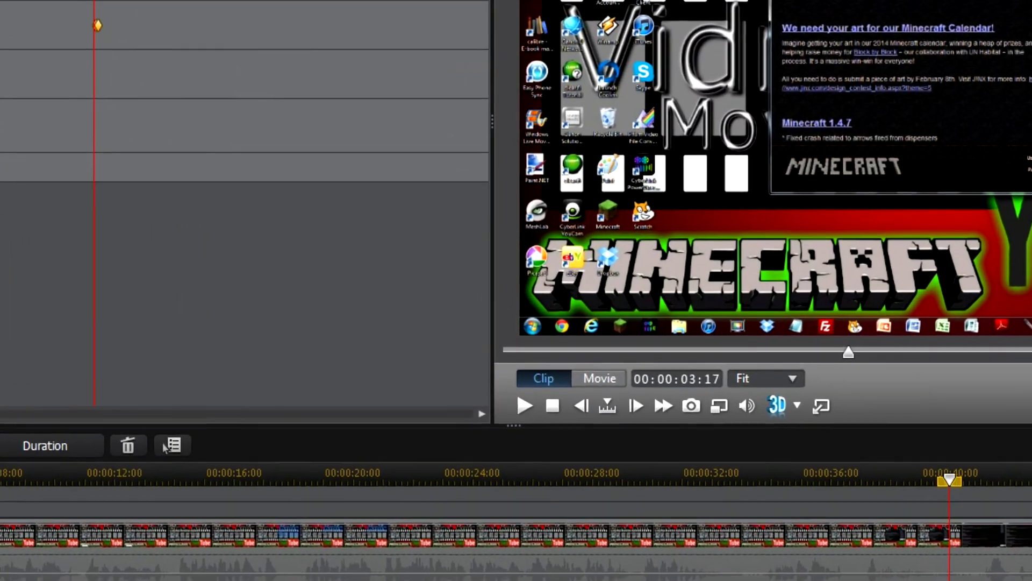
# - At 00:00:03:17, reshape the Blur's box mask into a narrow strip over the small launcher window's username field and apply it
pyautogui.click(219, 423)
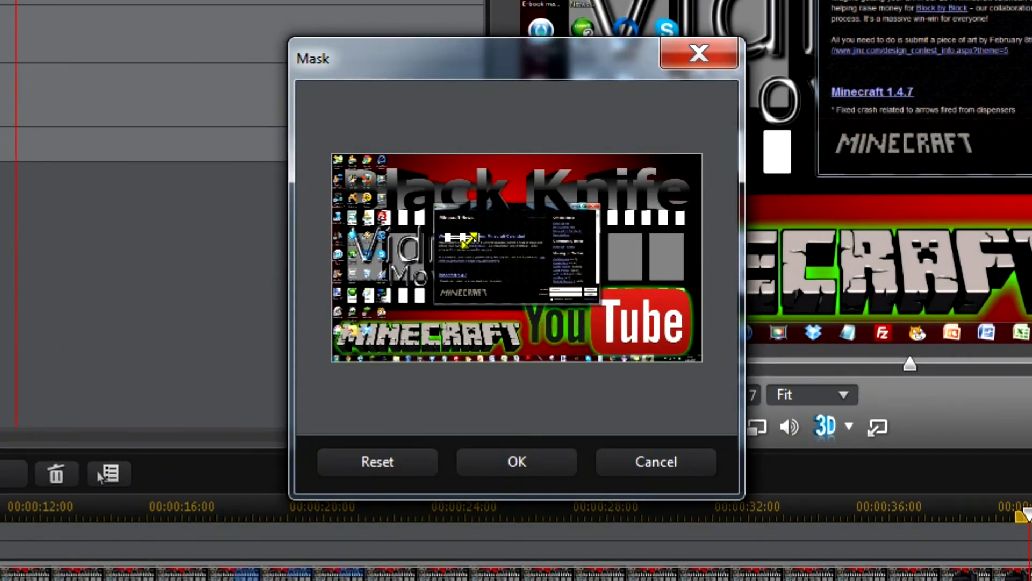
pyautogui.moveTo(477, 240); pyautogui.dragTo(584, 290)
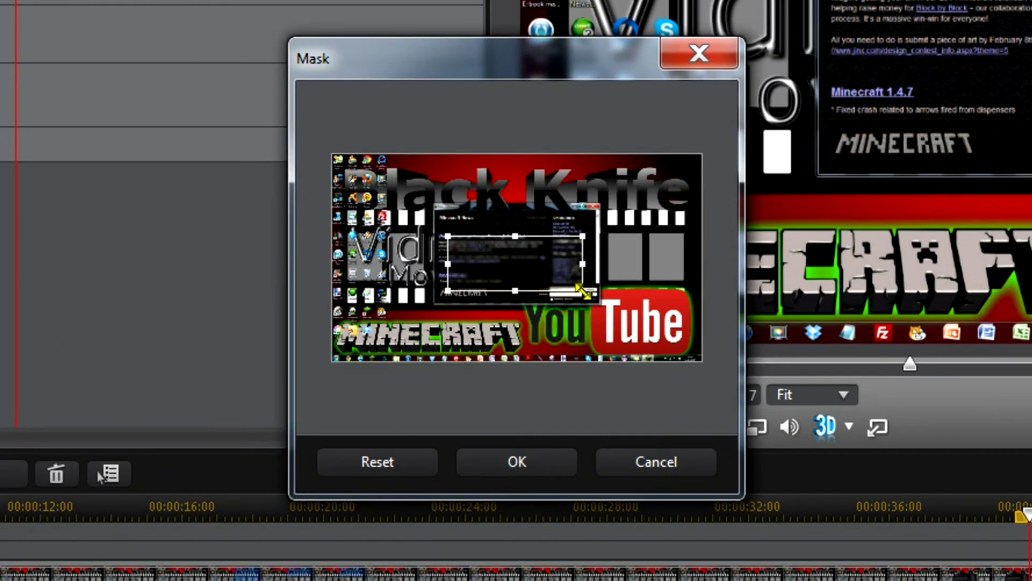
pyautogui.moveTo(515, 236); pyautogui.dragTo(525, 287)
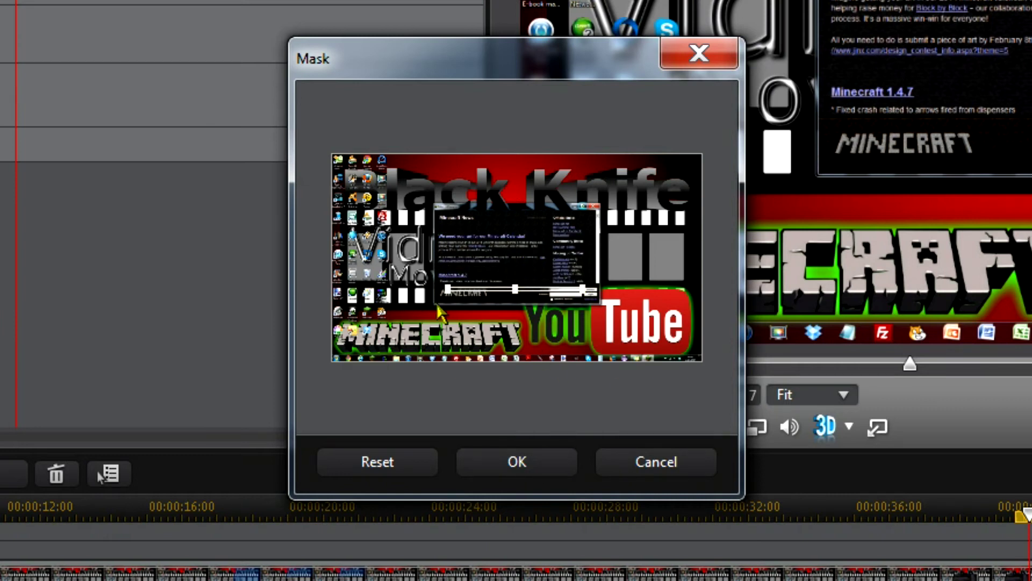
pyautogui.moveTo(446, 289); pyautogui.dragTo(544, 287)
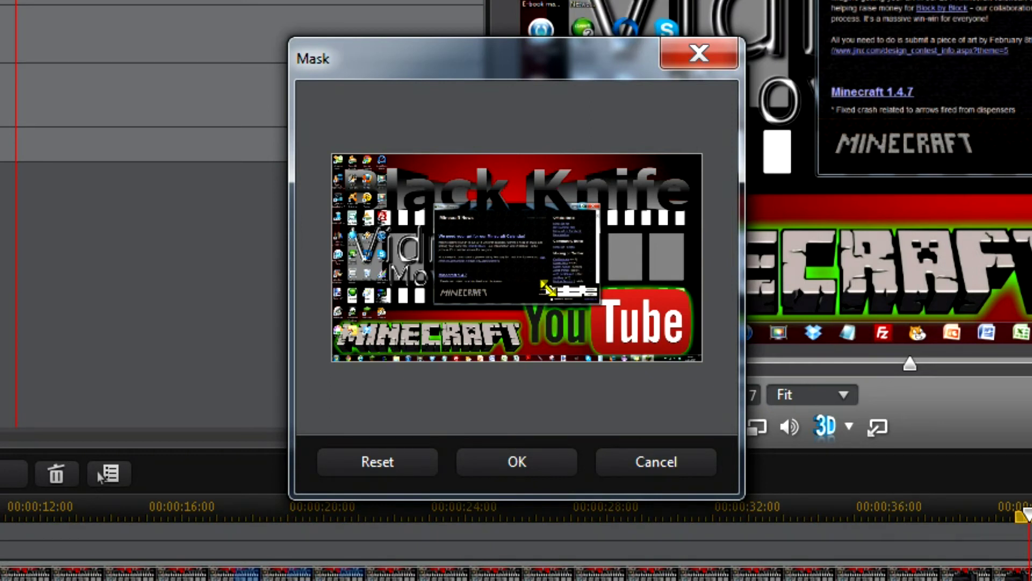
pyautogui.click(516, 461)
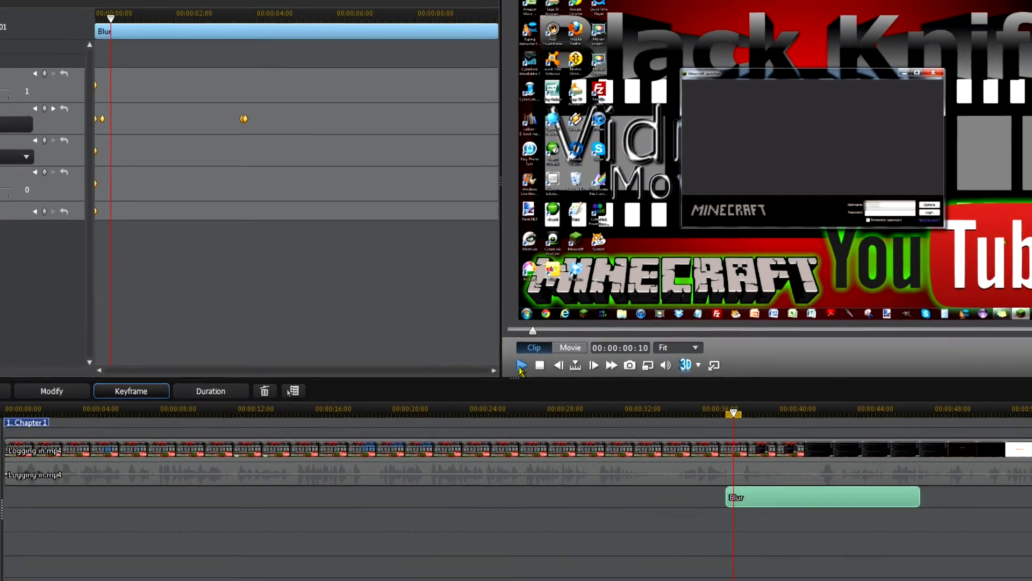
# - Play back the keyframed Blur in the clip preview and continue past its end in the movie preview
pyautogui.click(521, 369)
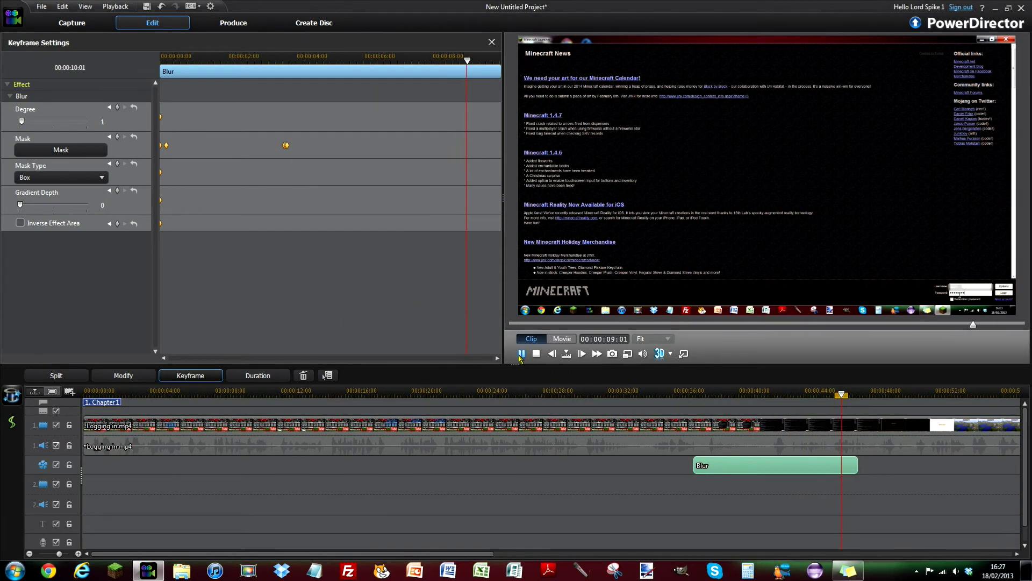
pyautogui.click(520, 356)
pyautogui.press('F4')
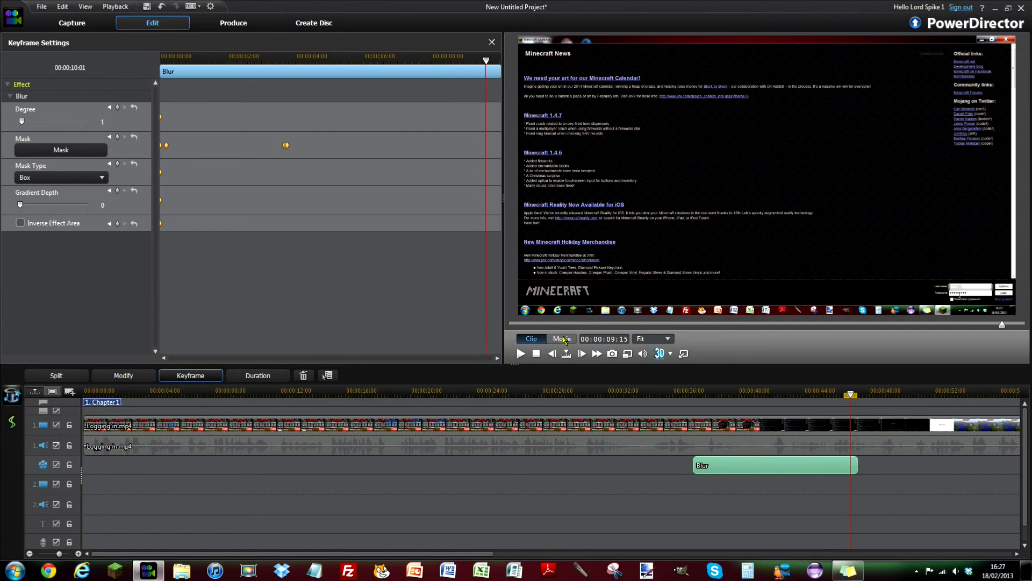
pyautogui.click(523, 355)
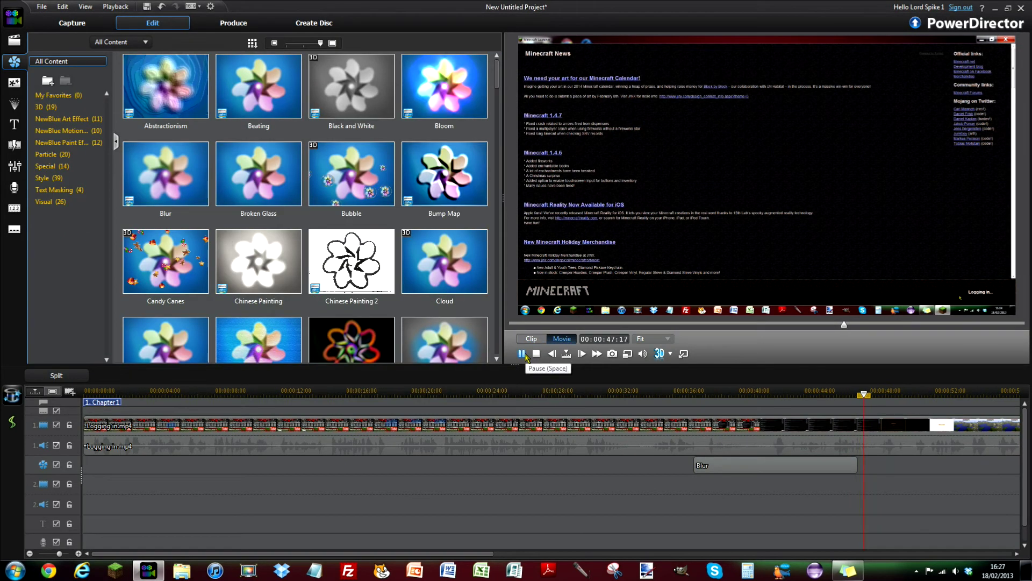
pyautogui.click(522, 354)
# - Play the movie from the start of the Blur effect to 00:00:45:14 to check the corrected mask
pyautogui.click(693, 389)
pyautogui.click(522, 354)
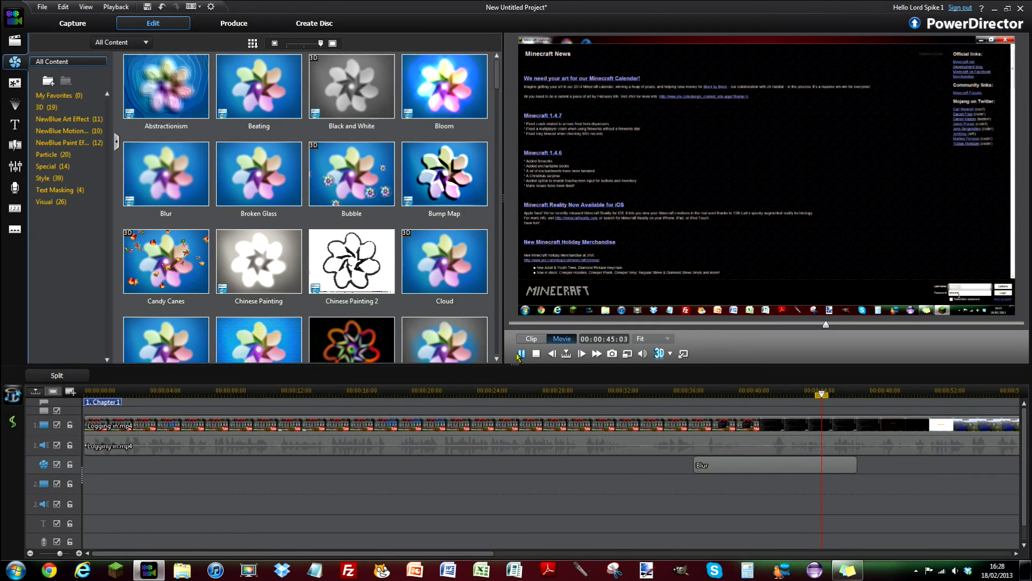
pyautogui.click(519, 354)
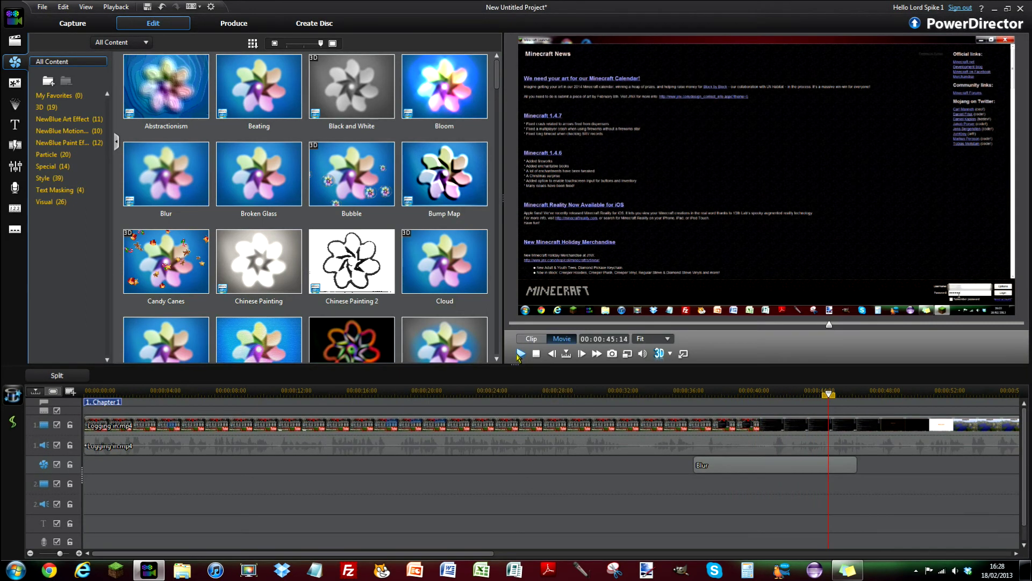
# - Play from 00:00:38:17 and step frame by frame around 00:00:41:00 to check the blur when the launcher is maximized
pyautogui.click(715, 389)
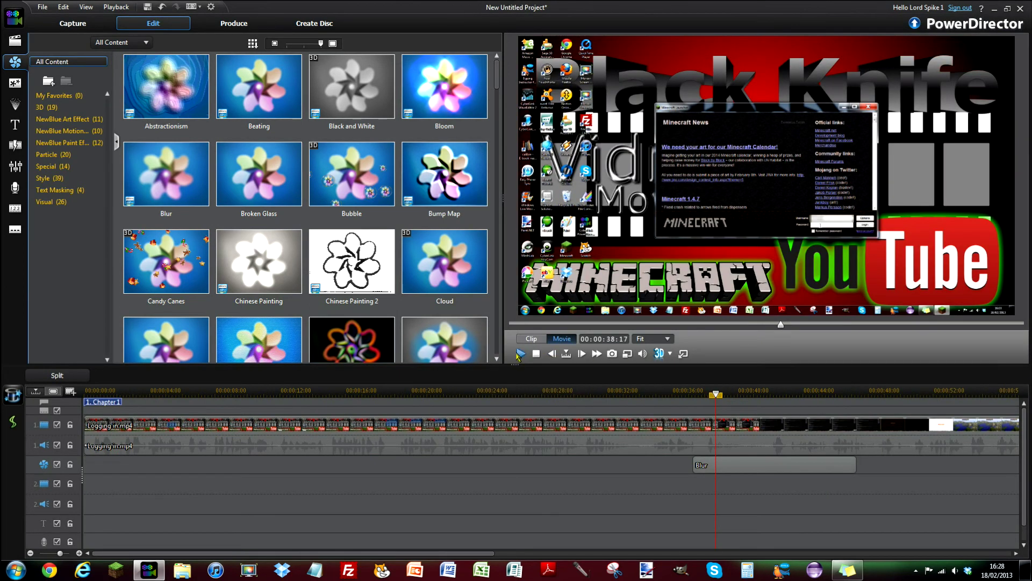
pyautogui.click(520, 353)
pyautogui.click(519, 354)
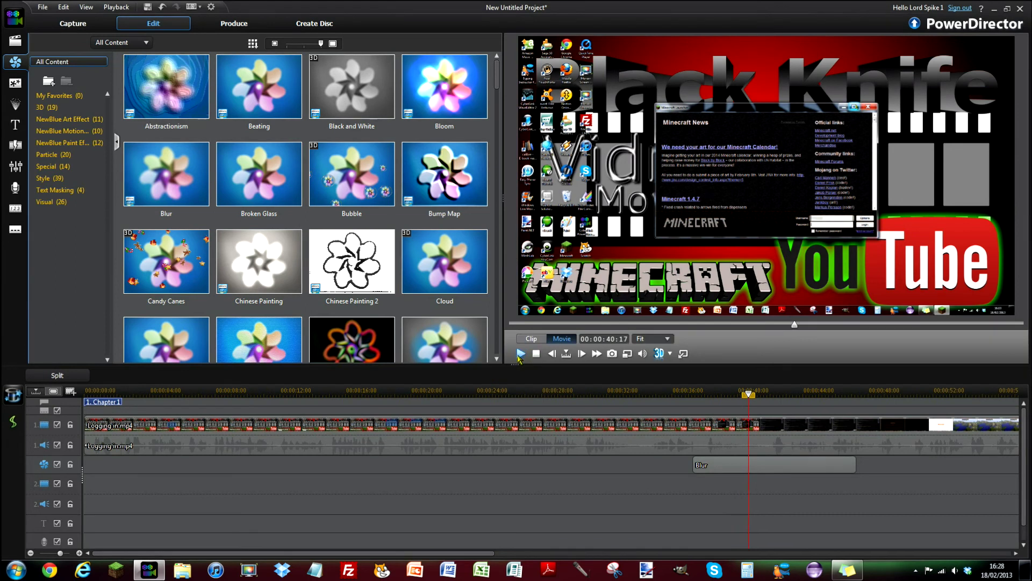
pyautogui.click(583, 356)
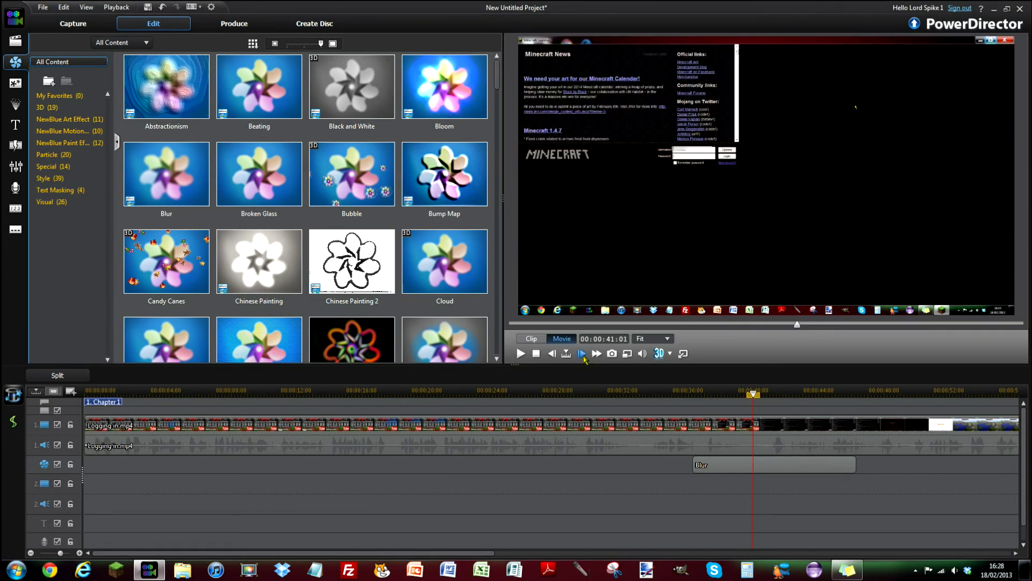
pyautogui.click(554, 356)
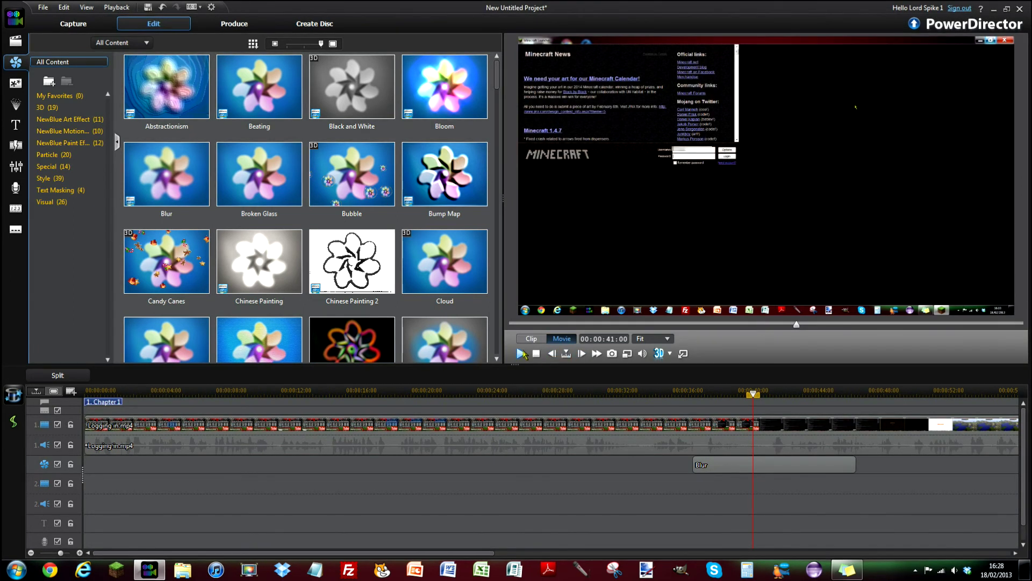
# - Shrink the timeline scale to show the whole clip, and return to the start of the movie with the media library open
pyautogui.click(30, 553)
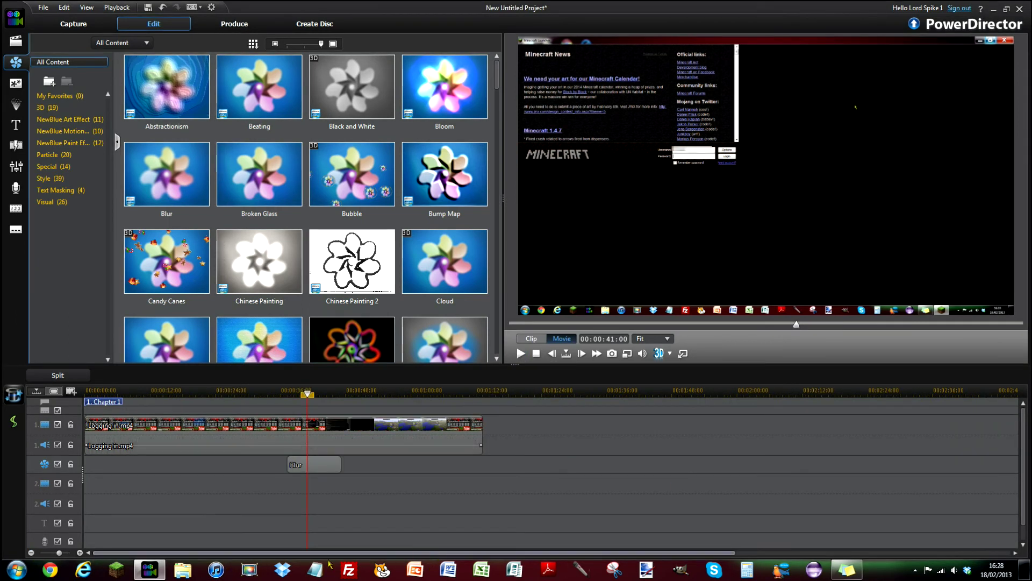
pyautogui.click(24, 41)
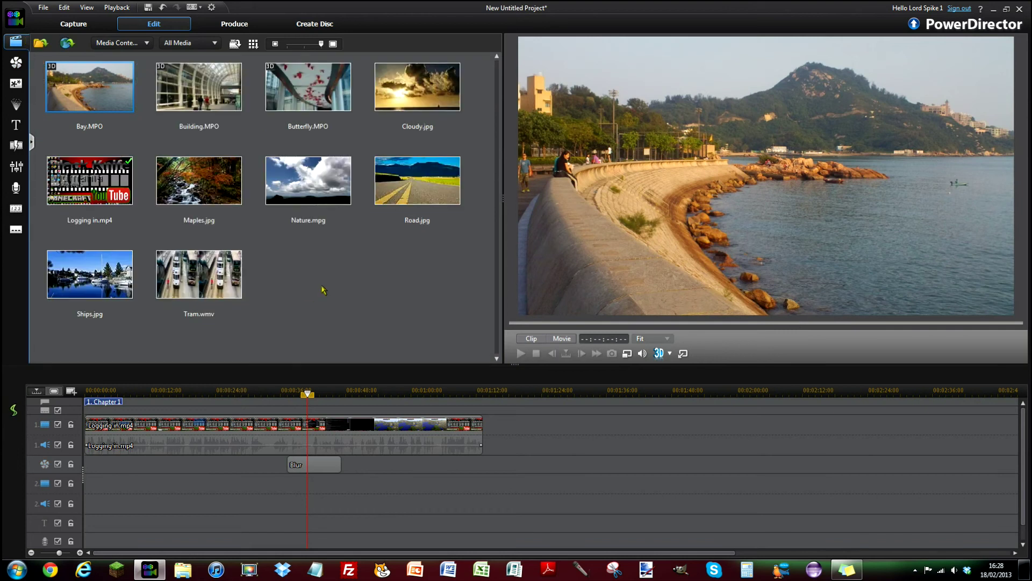
pyautogui.click(86, 393)
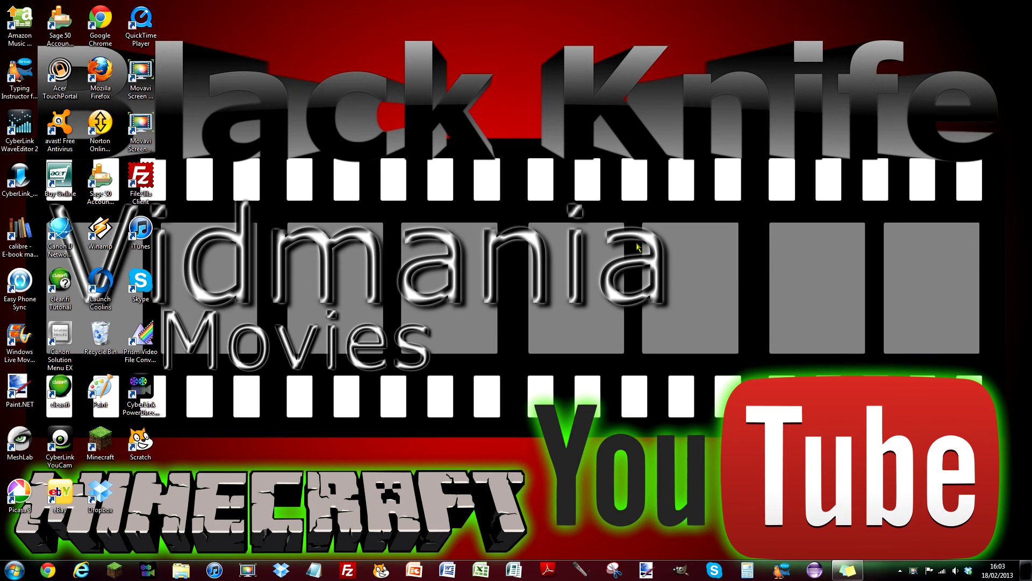
pyautogui.rightClick(114, 569)
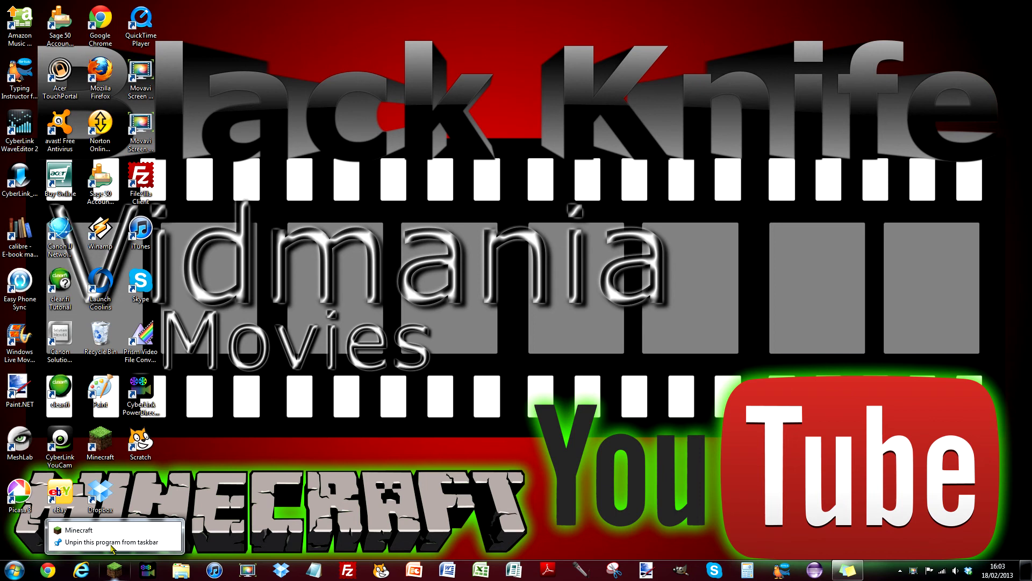
pyautogui.click(266, 492)
pyautogui.moveTo(266, 492); pyautogui.dragTo(728, 311)
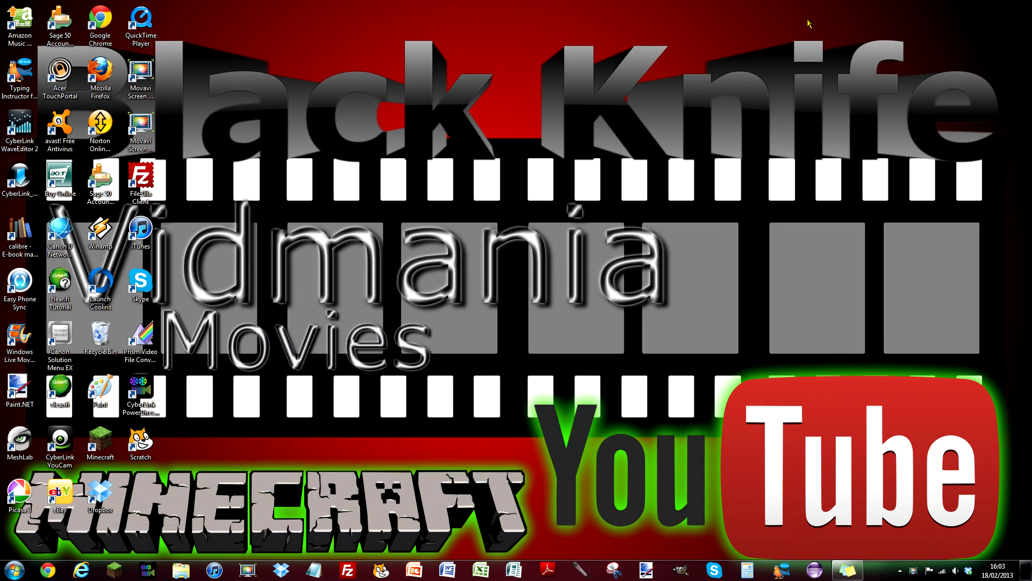
pyautogui.moveTo(498, 0); pyautogui.dragTo(976, 198)
# - Open the Minecraft Launcher, maximize it and log in with the account password, and quit the game from its title screen
pyautogui.click(114, 569)
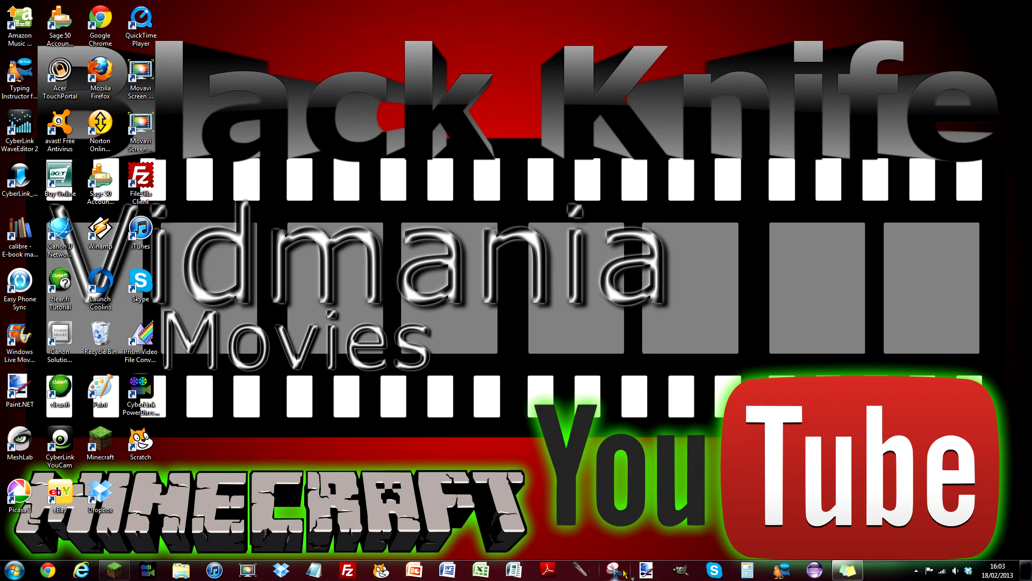
pyautogui.click(635, 390)
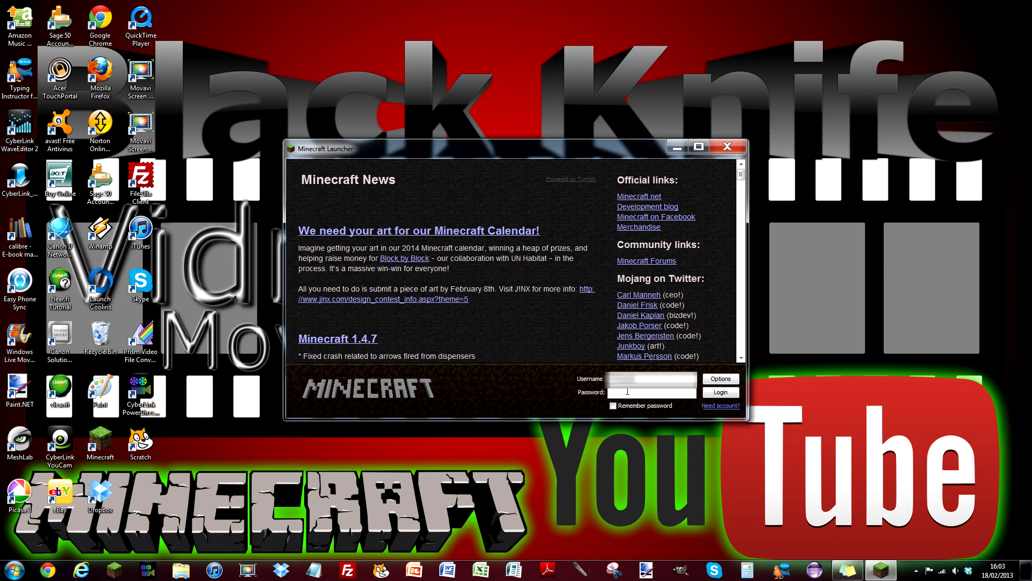
pyautogui.click(698, 146)
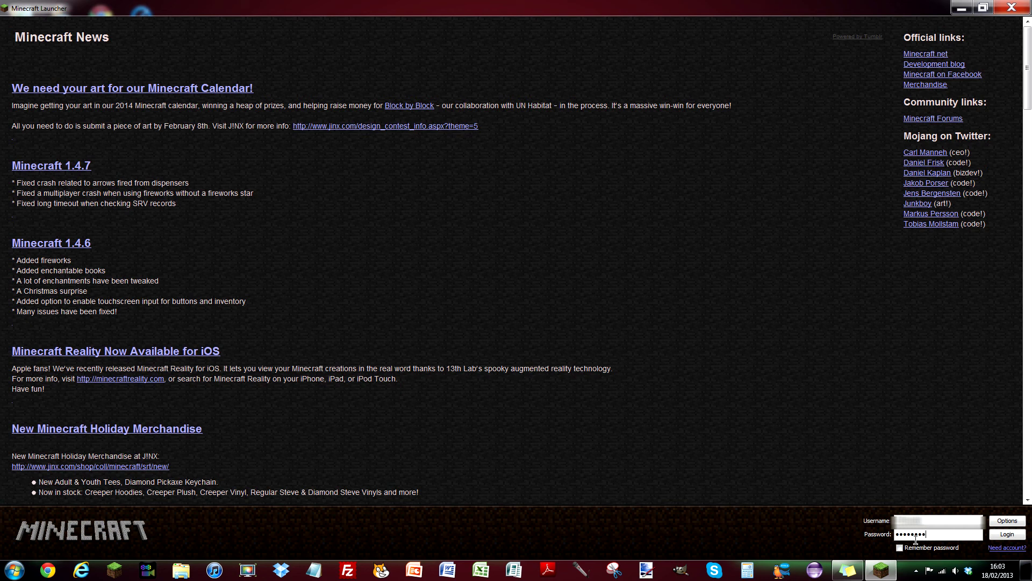
pyautogui.press('Return')
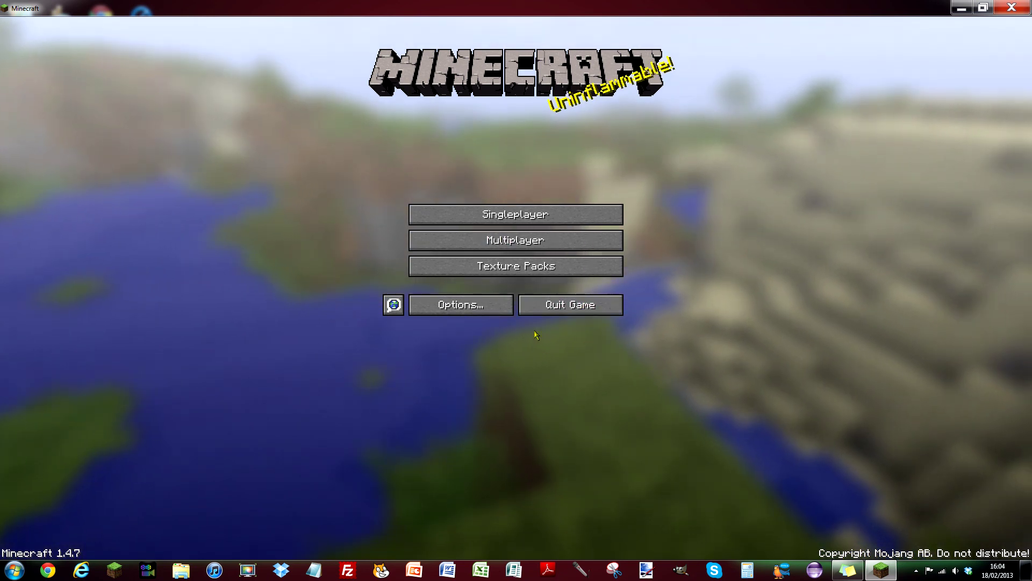
pyautogui.click(567, 311)
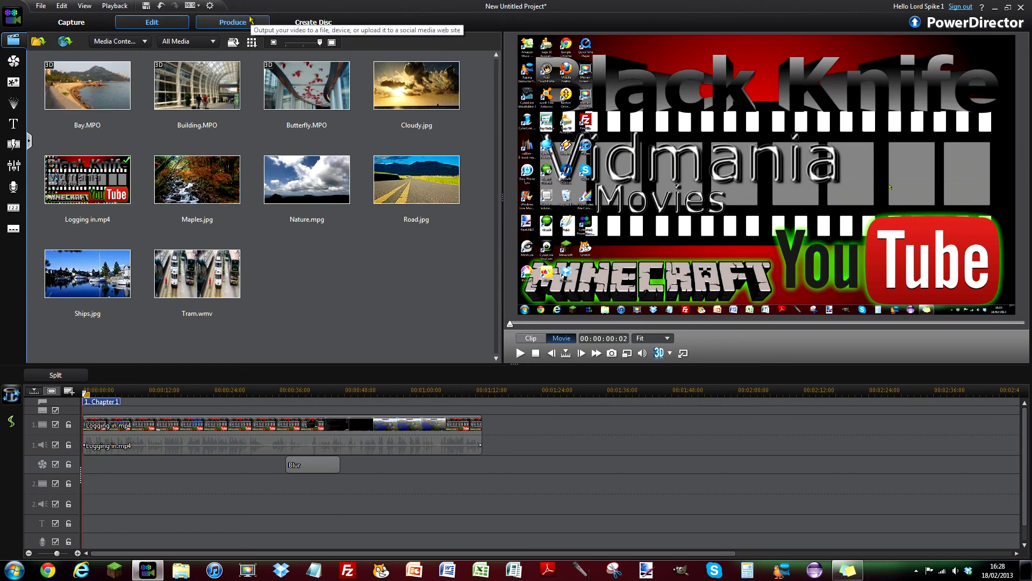
# - Set the movie to be produced as MPEG-4 with the 1920 x 1080/25p (13 Mbps) quality profile
pyautogui.click(227, 26)
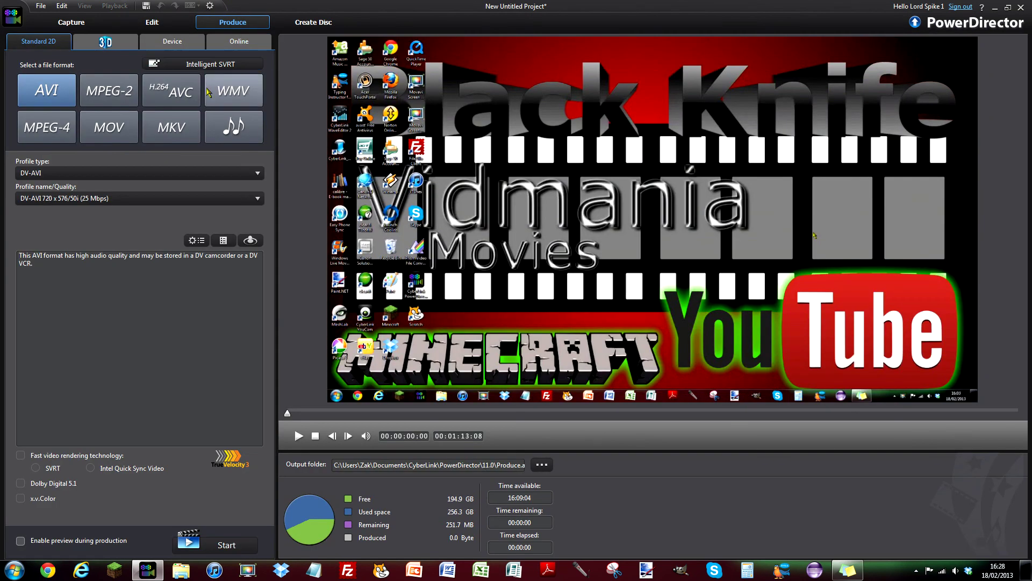
pyautogui.click(44, 131)
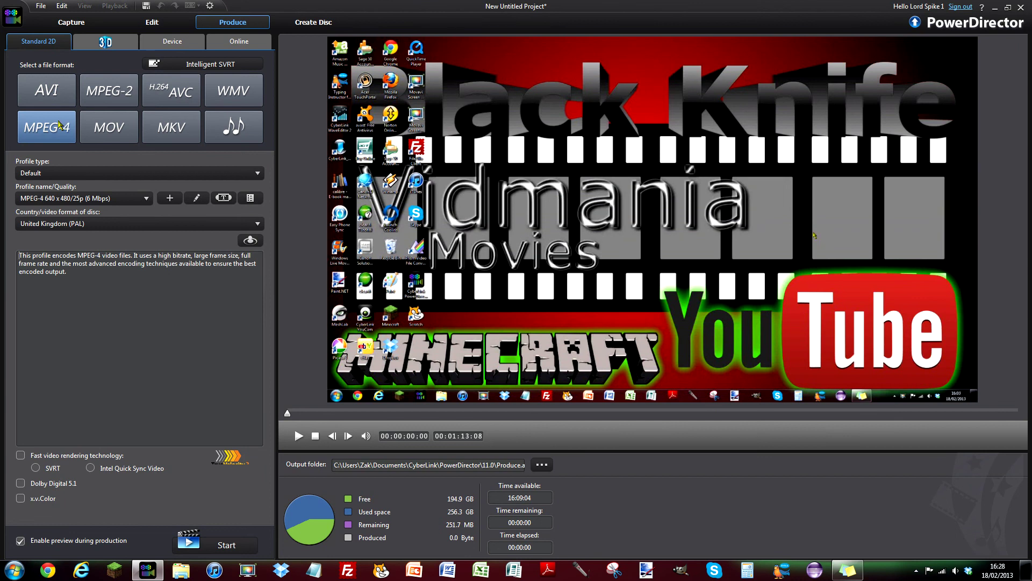
pyautogui.click(52, 199)
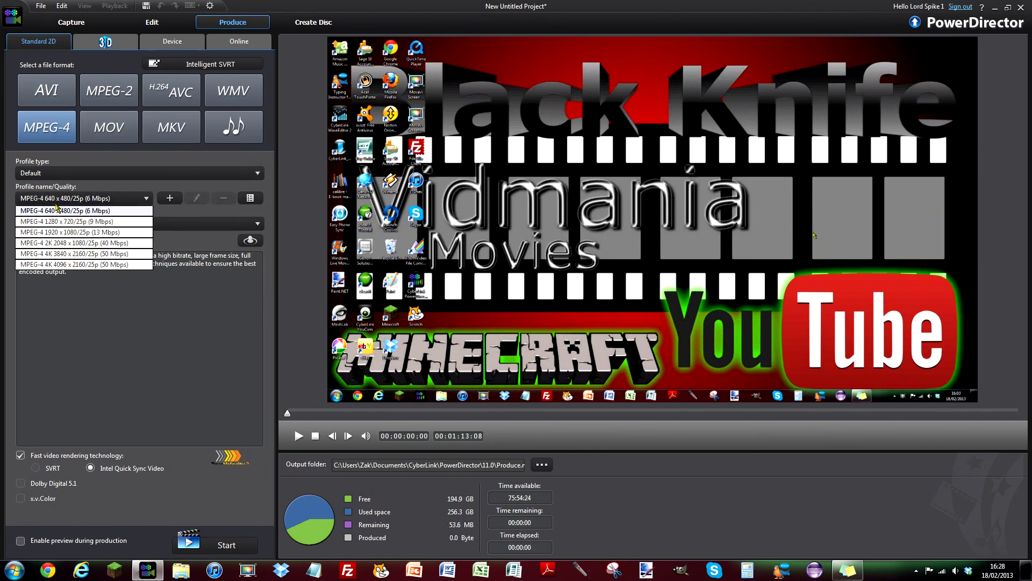
pyautogui.click(72, 232)
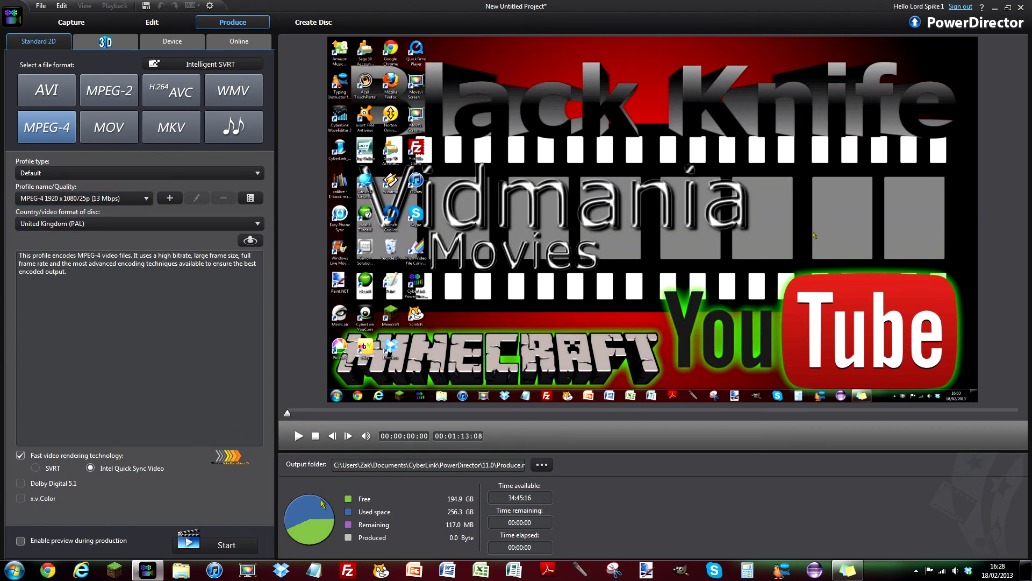
# - Set the output file to Edited.mp4 in the Adding blur folder under Parts - YouTube in the Videos library
pyautogui.click(538, 465)
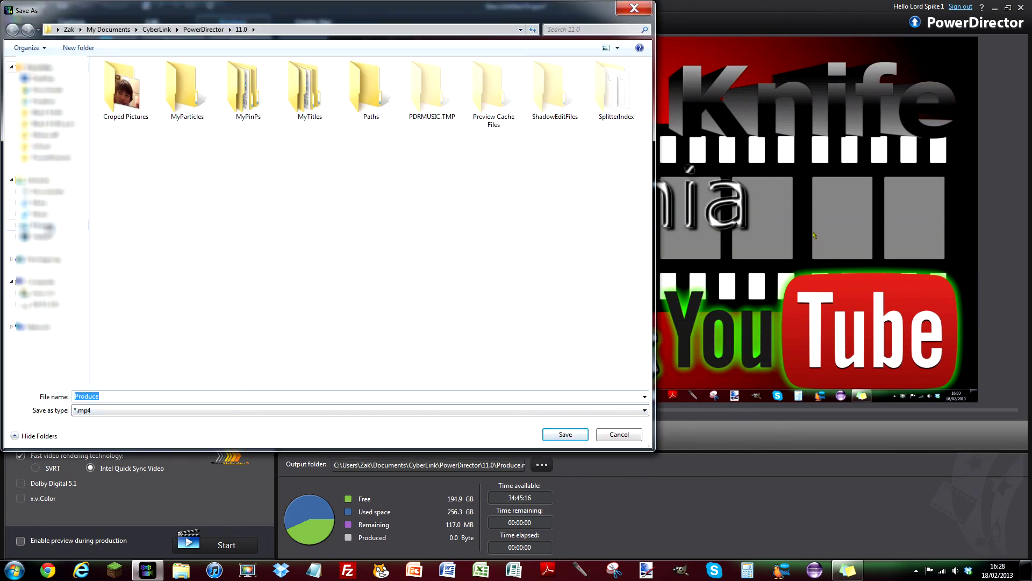
pyautogui.click(43, 236)
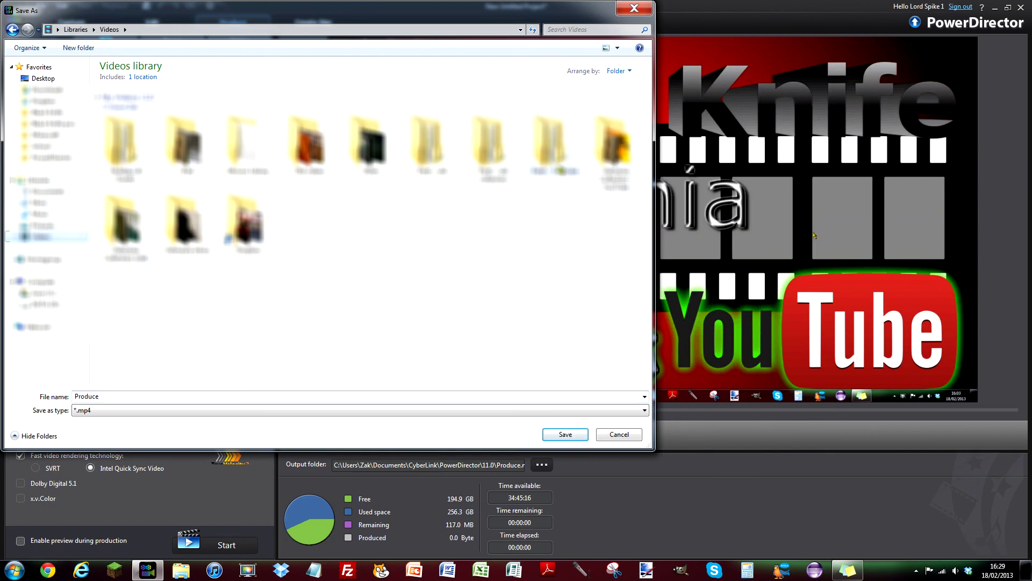
pyautogui.doubleClick(551, 143)
pyautogui.doubleClick(127, 124)
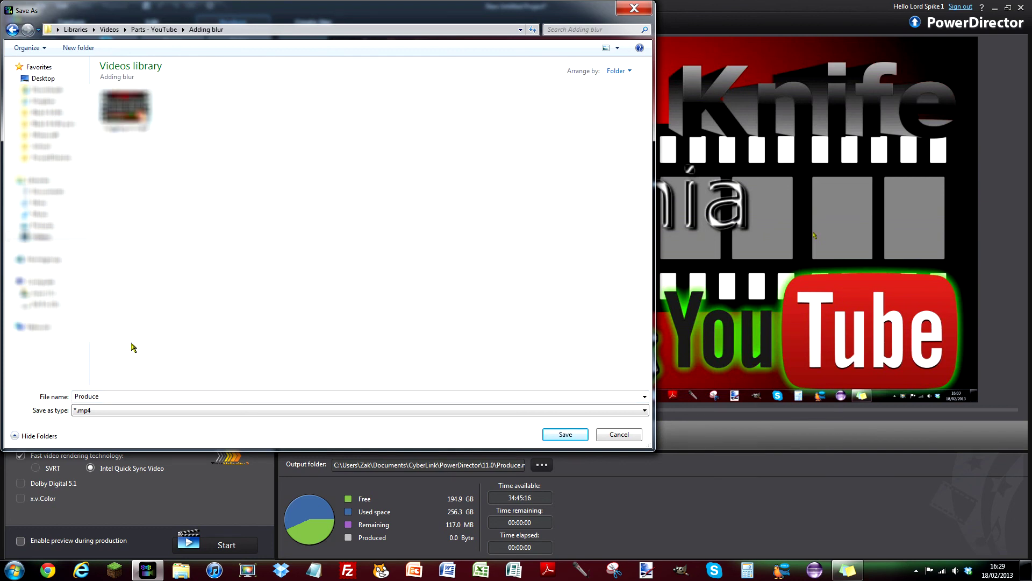
pyautogui.moveTo(103, 397); pyautogui.dragTo(75, 396)
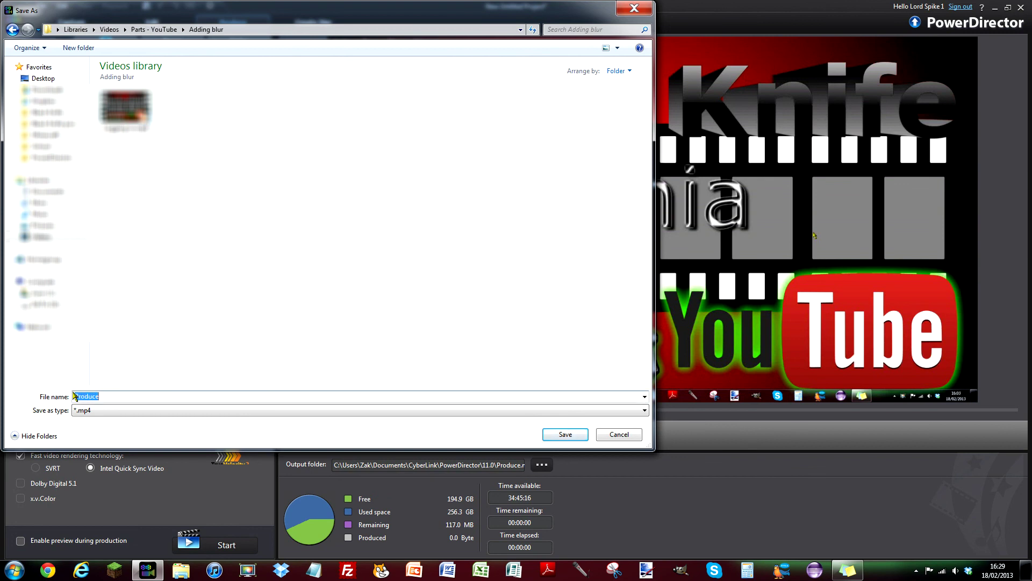
pyautogui.write('Ad')
pyautogui.click(570, 435)
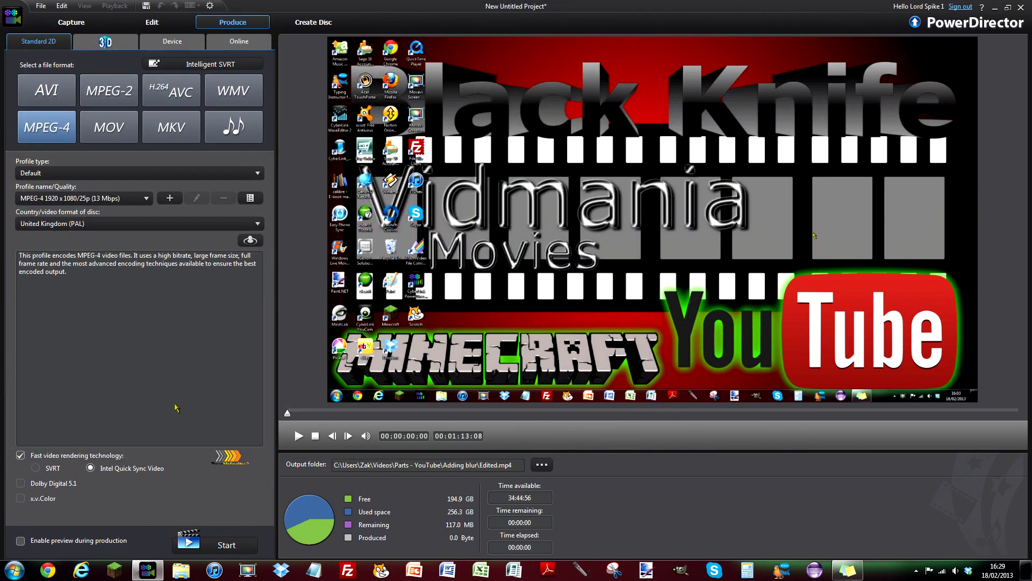